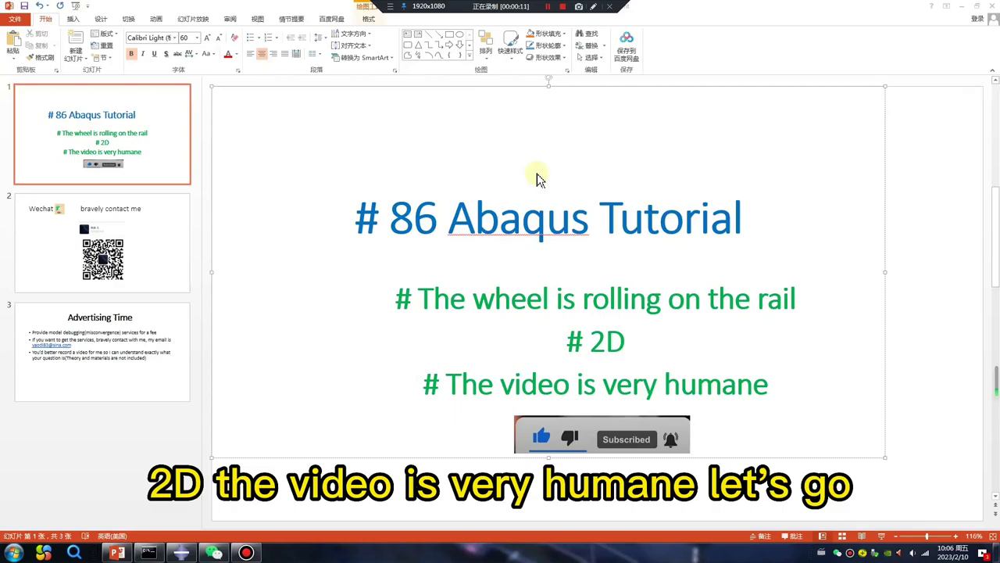
Switch to Abaqus/CAE and start a 2D planar deformable shell part with an approximate size of 200.
click(180, 552)
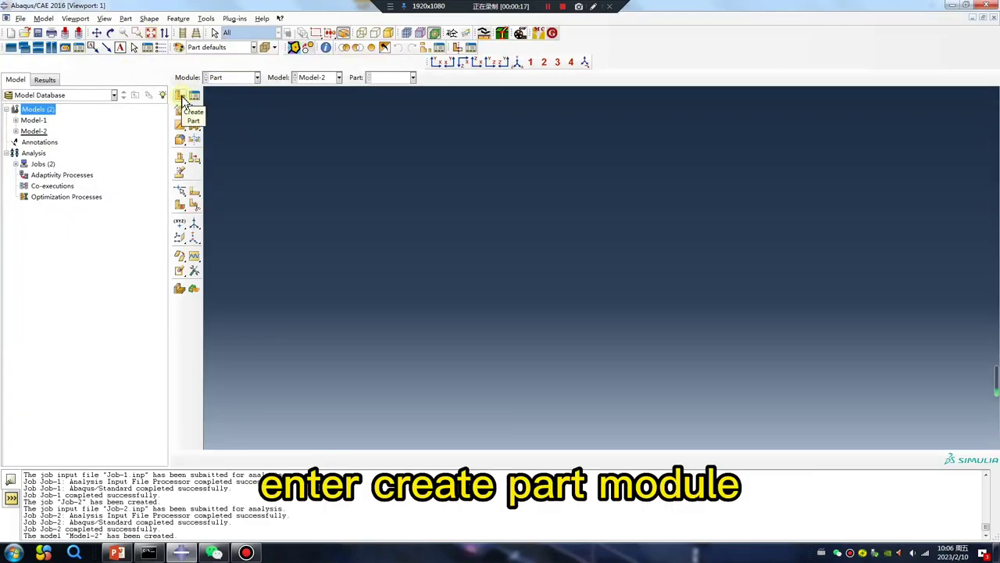
click(180, 96)
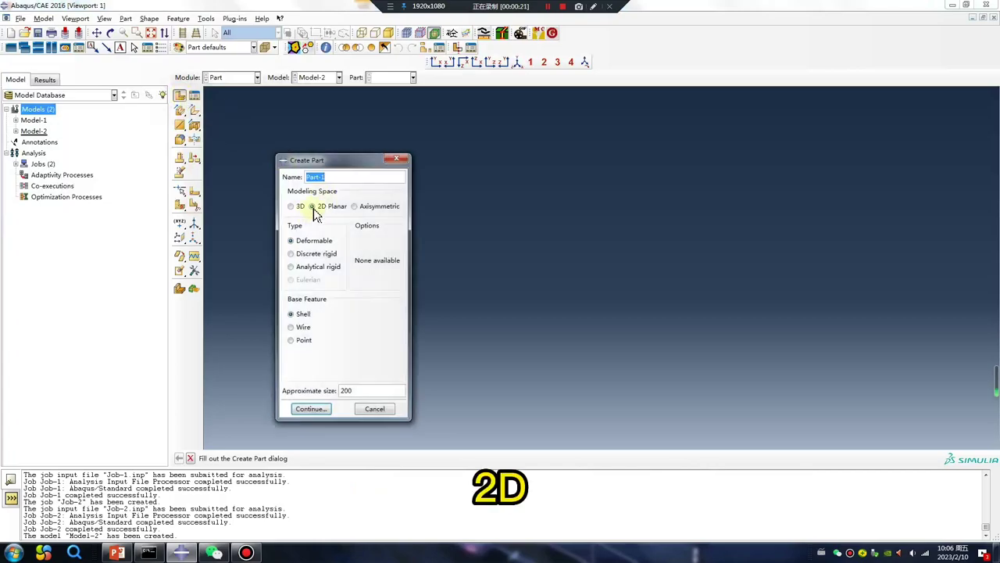
click(316, 409)
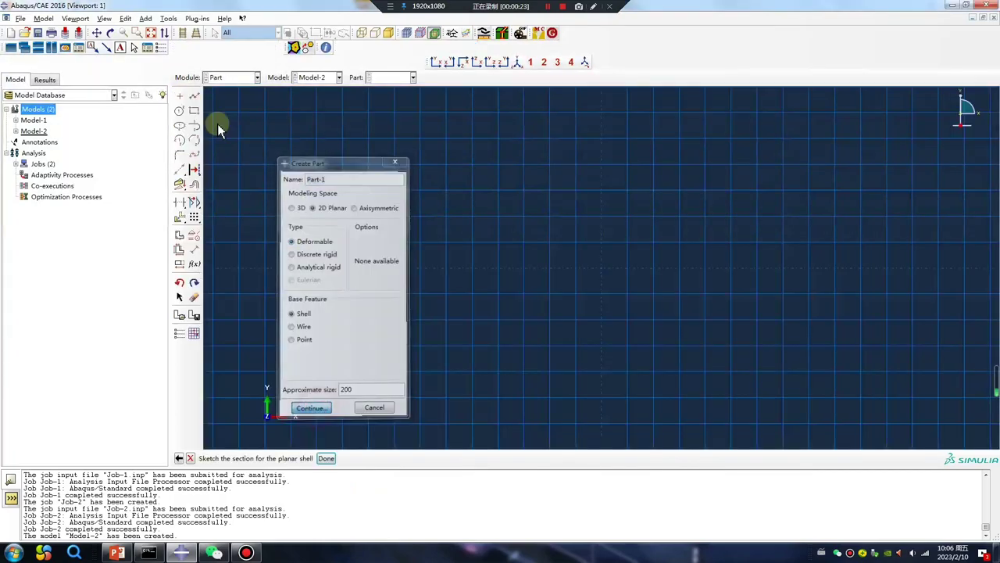
Sketch the rail as a rectangle about 85 by 5, with its upper corner at (-10, 0), and finish the part.
click(193, 112)
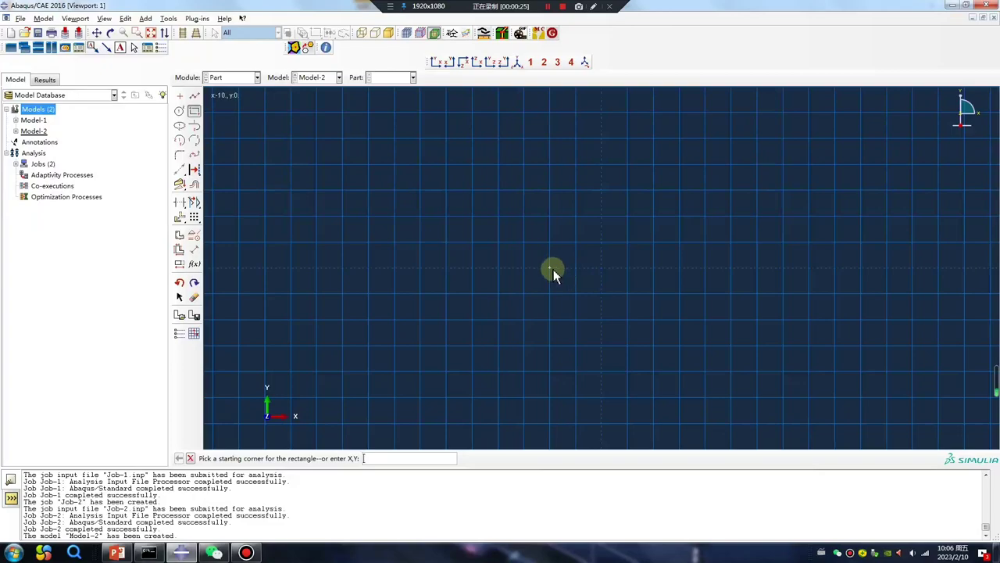
click(551, 269)
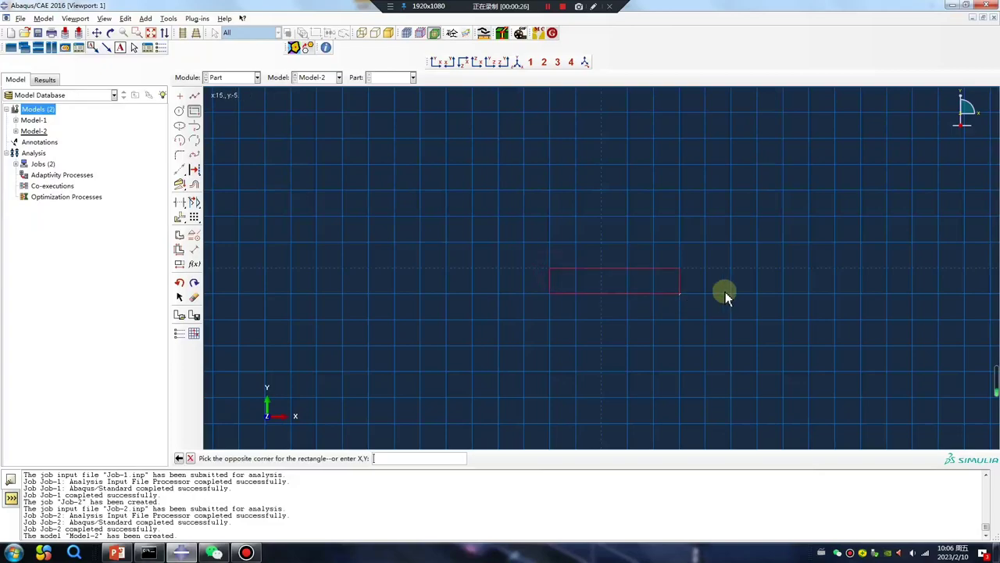
click(989, 293)
middle_click(483, 330)
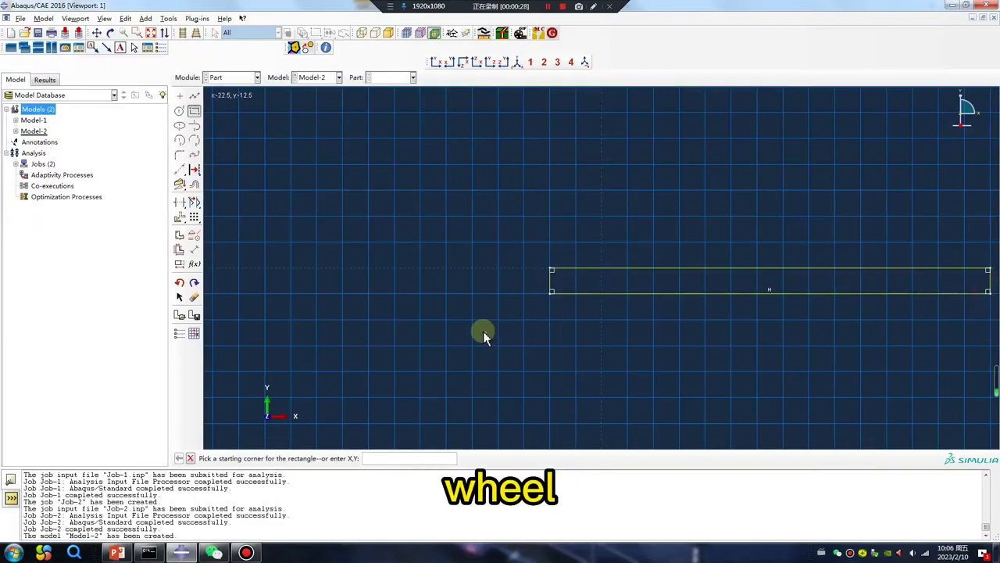
middle_click(428, 342)
Create a second 2D planar deformable shell part from two concentric circles centred at about (0, 2.5), with radii of about 2.5 and 1.25.
click(180, 96)
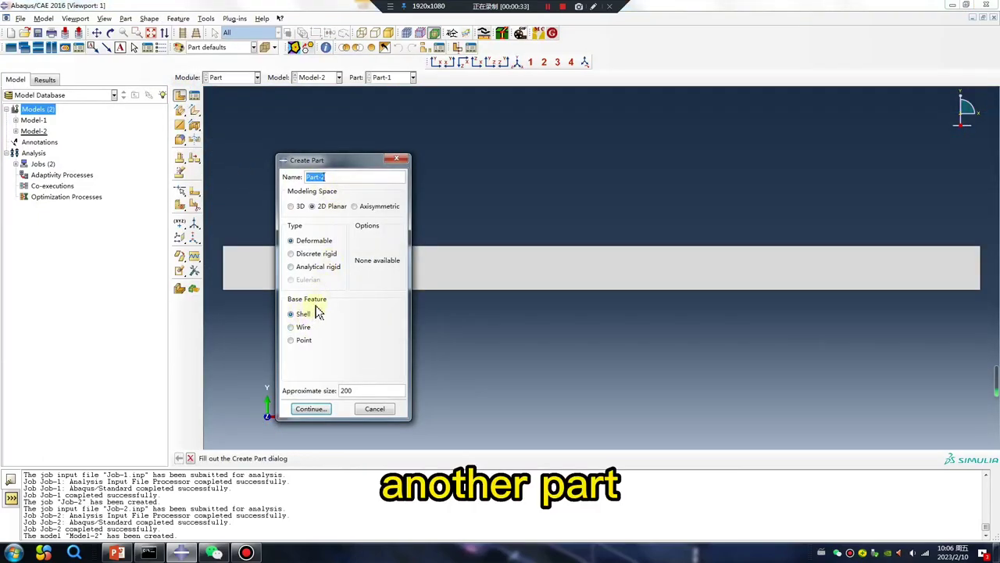
click(311, 408)
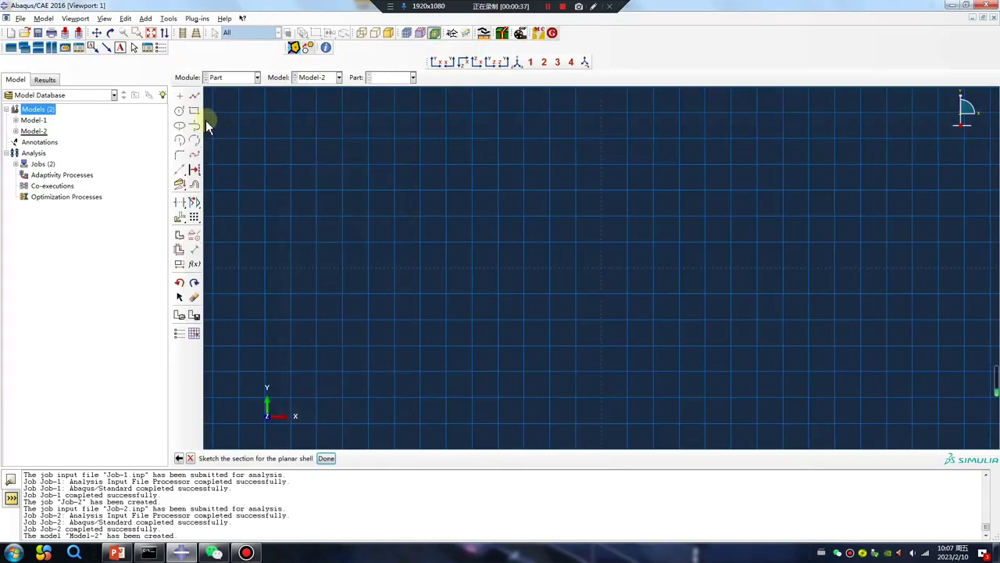
click(179, 111)
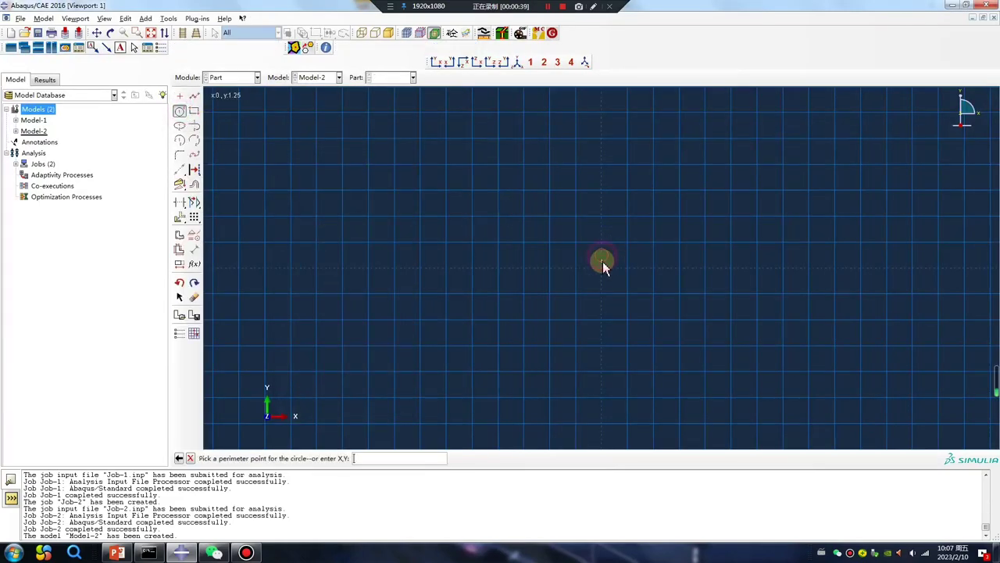
click(601, 257)
scroll(602, 265, up, 5)
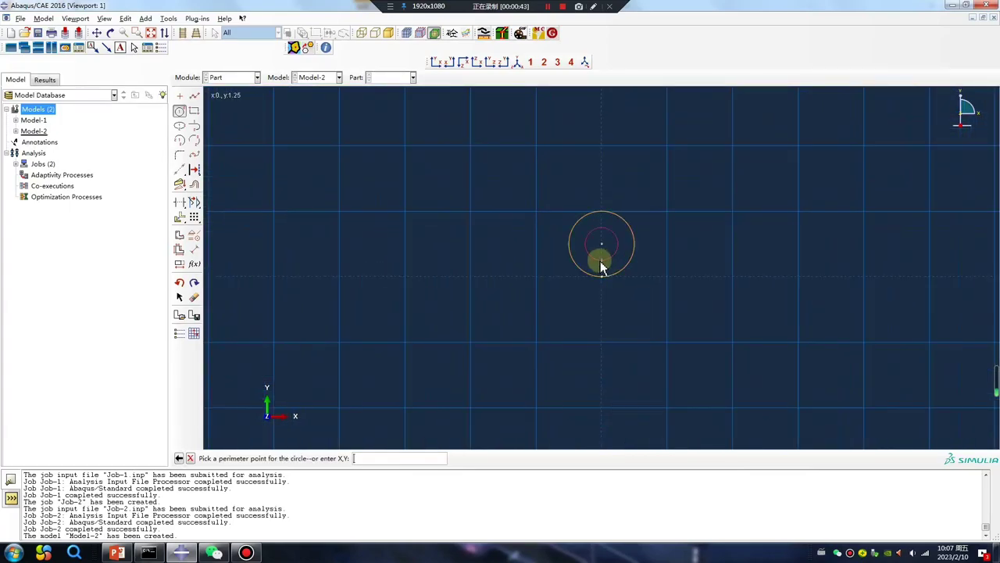
click(601, 260)
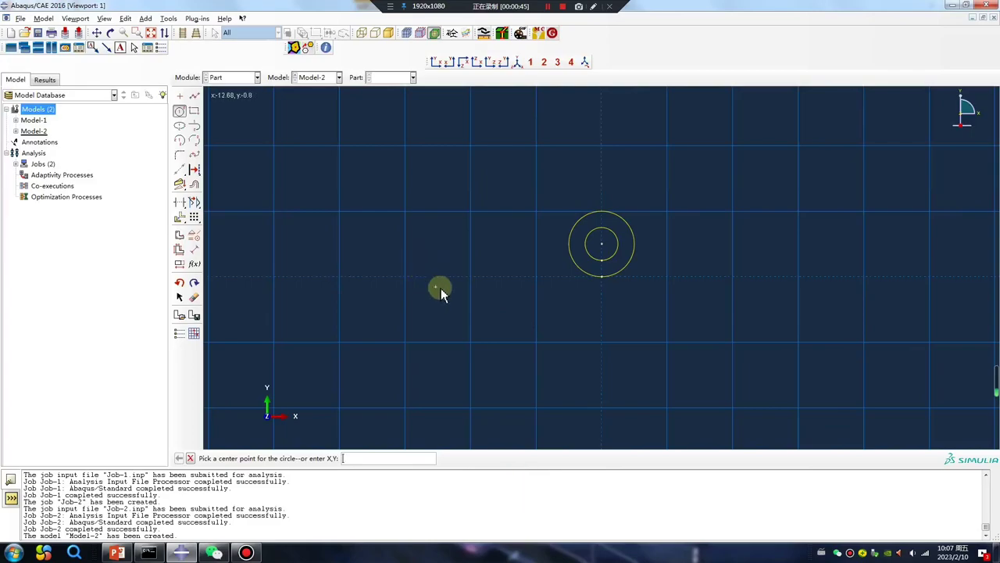
middle_click(441, 288)
middle_click(441, 287)
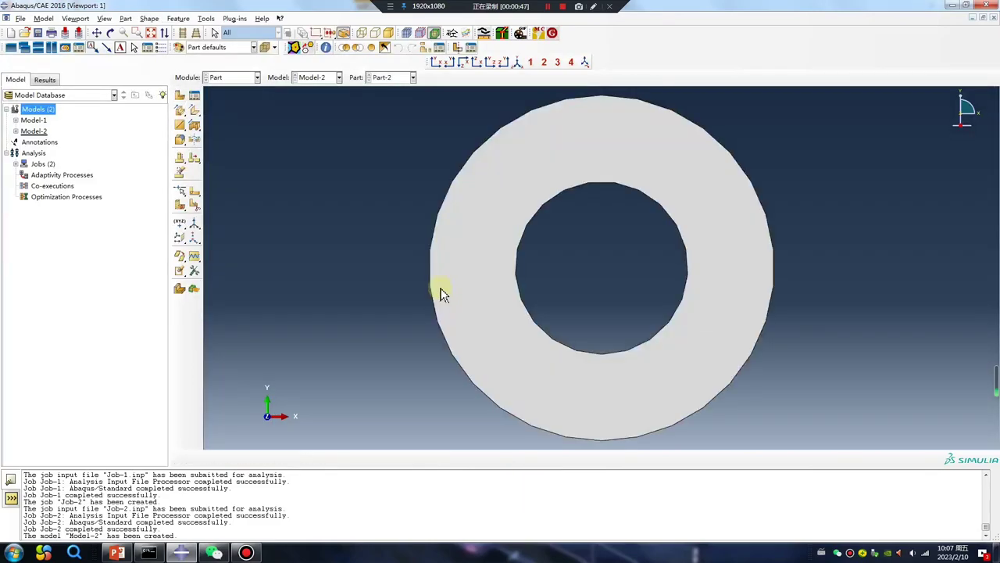
In the Property module, create a material with a uniform mass density of 7.89e-9.
click(229, 81)
click(225, 99)
click(180, 97)
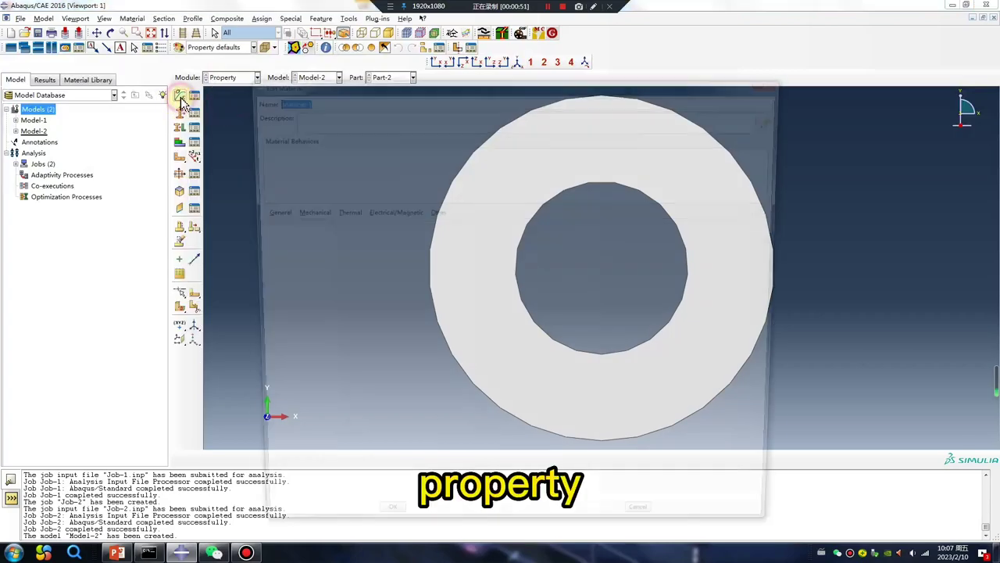
click(264, 211)
click(280, 224)
click(291, 321)
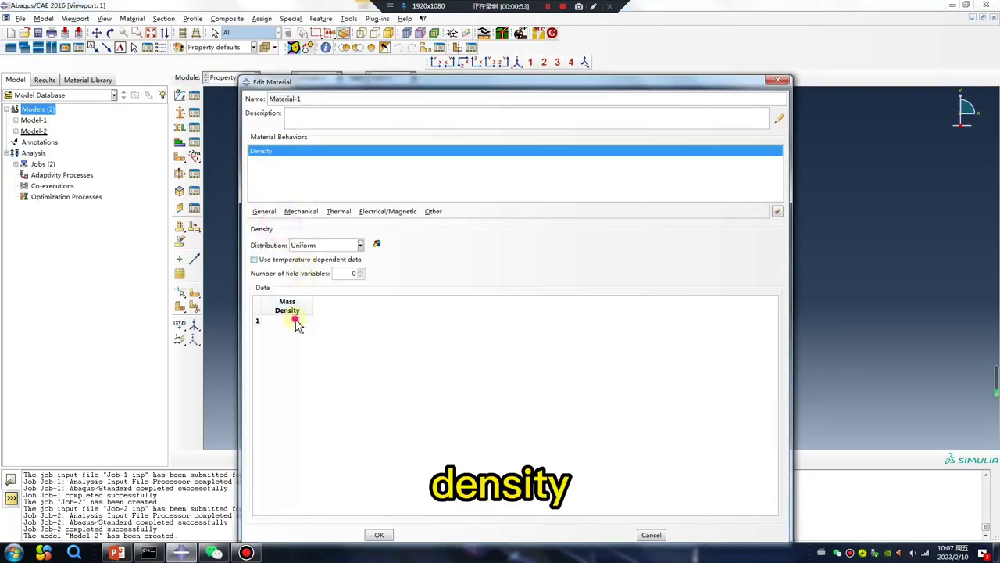
text(7.85e-9)
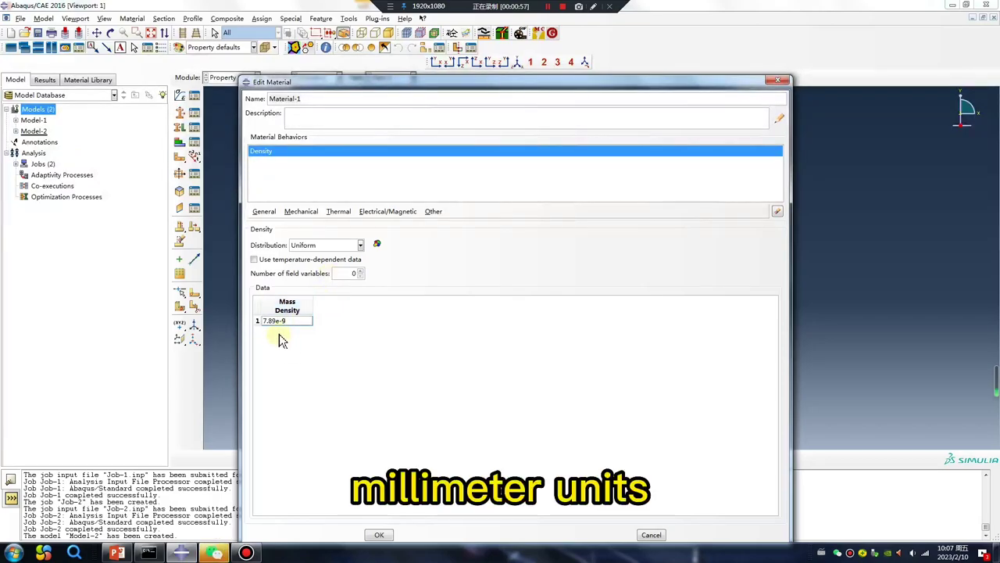
Add isotropic elasticity to the material with Young's modulus 2e5 and Poisson's ratio 0.3, and save the material.
click(301, 211)
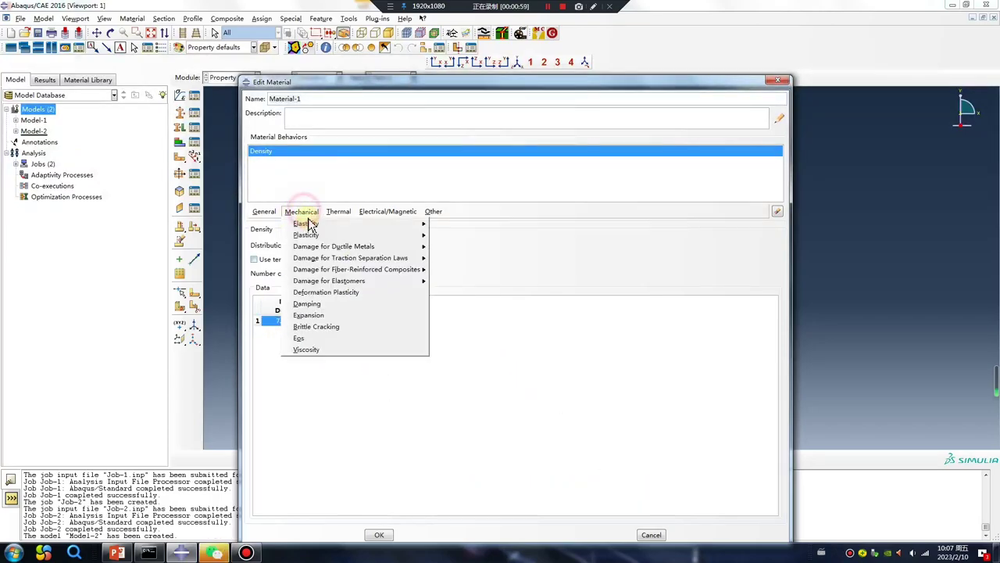
mouse_move(367, 223)
click(450, 224)
click(297, 362)
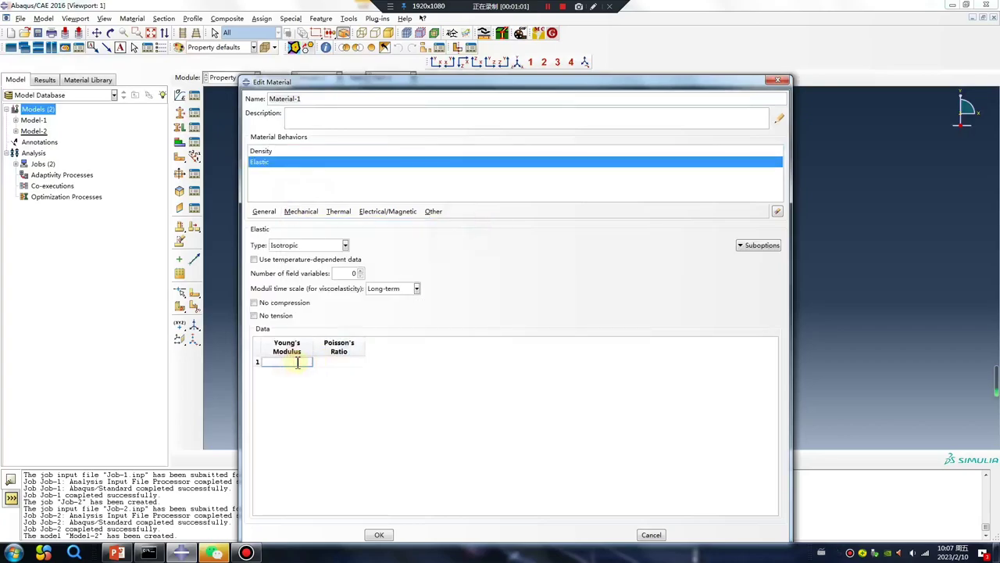
text(2e5)
click(351, 368)
text(0.3)
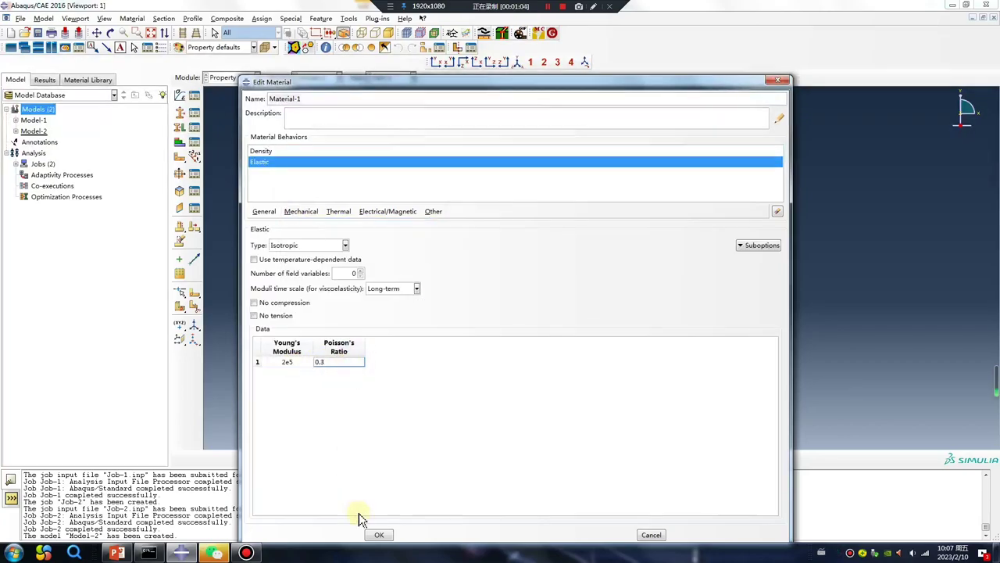
click(379, 535)
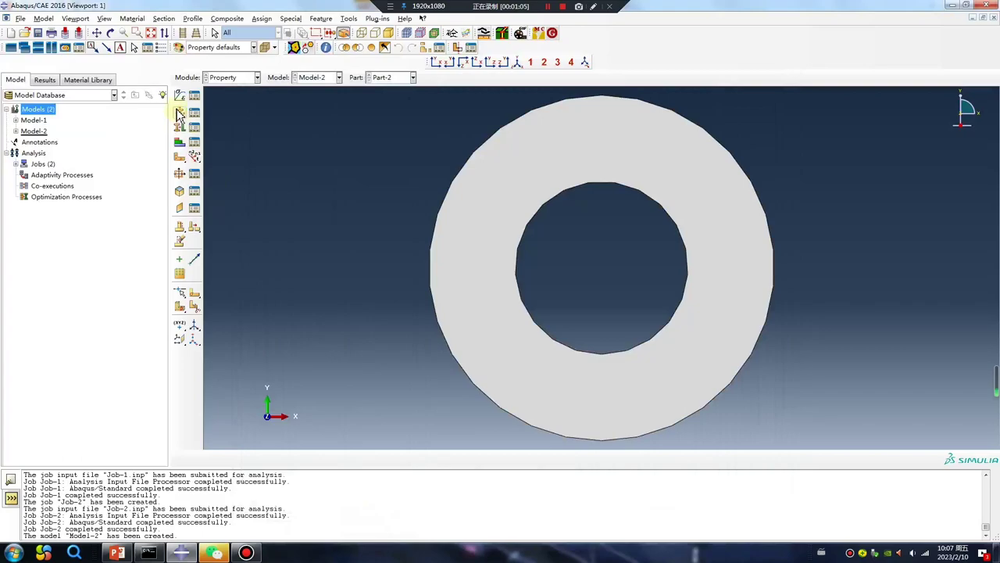
Create a homogeneous solid section that uses Material-1.
click(180, 111)
click(37, 220)
click(41, 196)
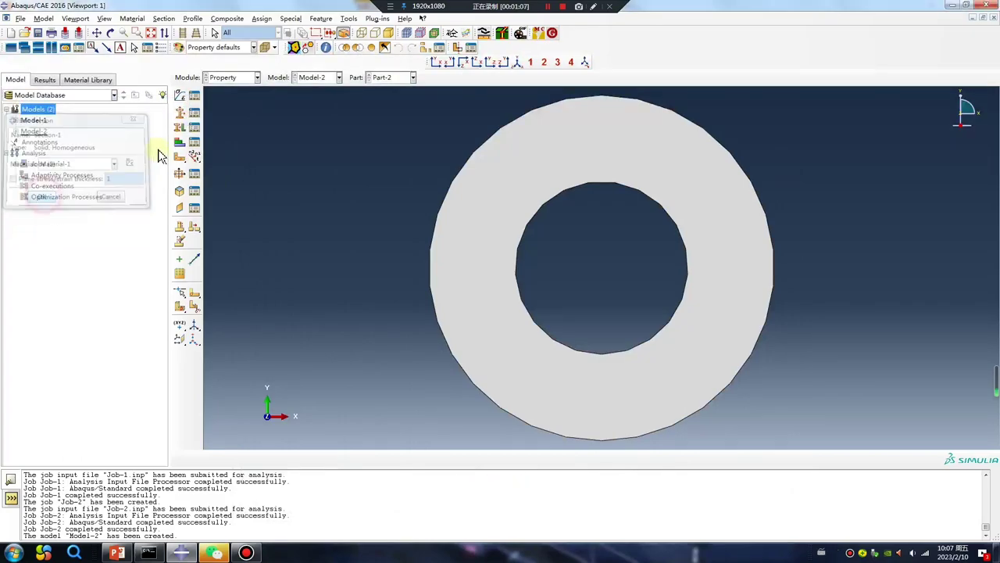
Assign Section-1 to the whole ring-shaped wheel part.
click(180, 127)
click(491, 209)
middle_click(380, 299)
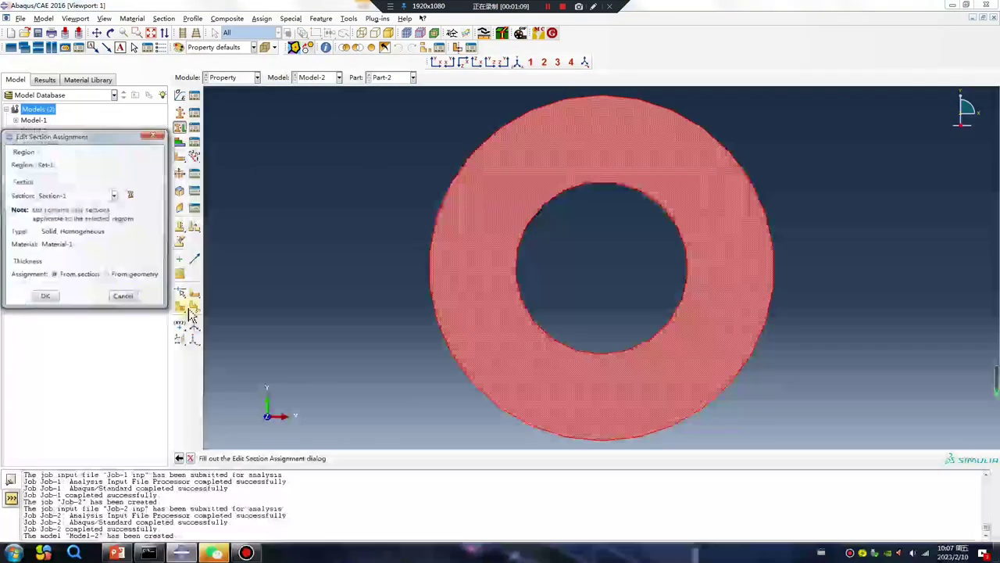
click(40, 297)
Display Part-1 and assign Section-1 to the whole rectangular rail.
click(412, 77)
click(387, 89)
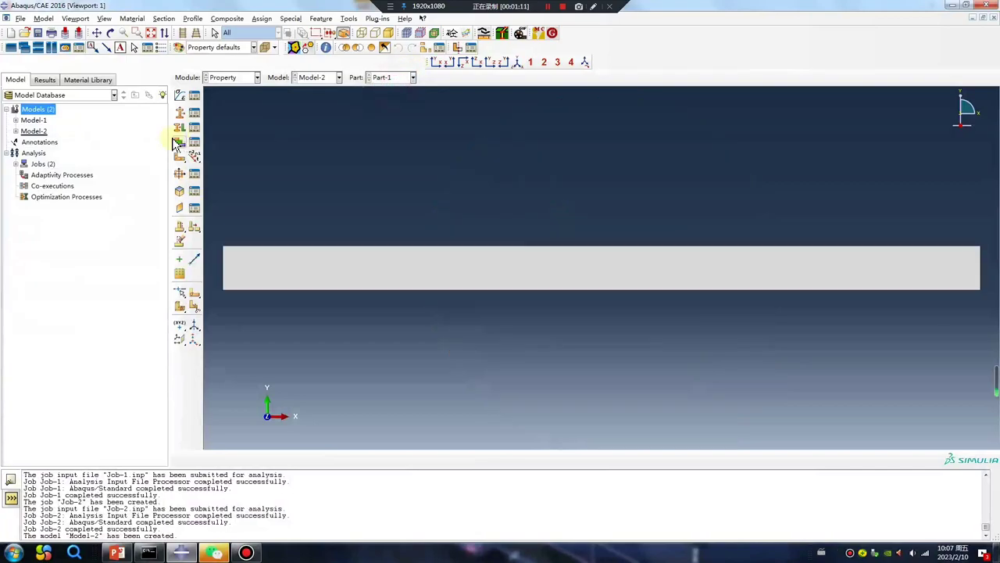
click(180, 126)
click(377, 266)
middle_click(387, 305)
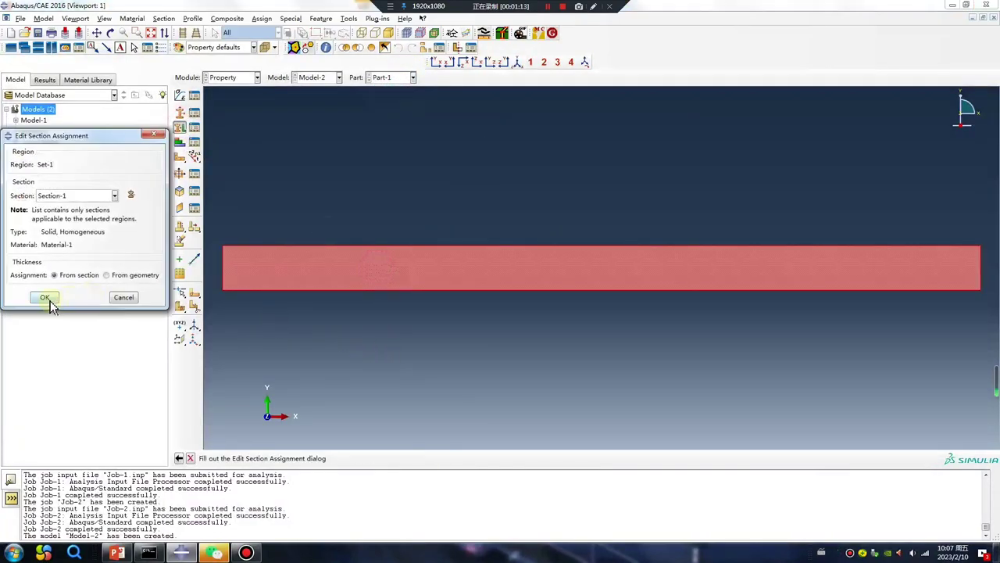
click(43, 298)
In the Assembly module, create dependent instances of both the rail and the wheel parts.
click(256, 76)
click(226, 112)
click(180, 94)
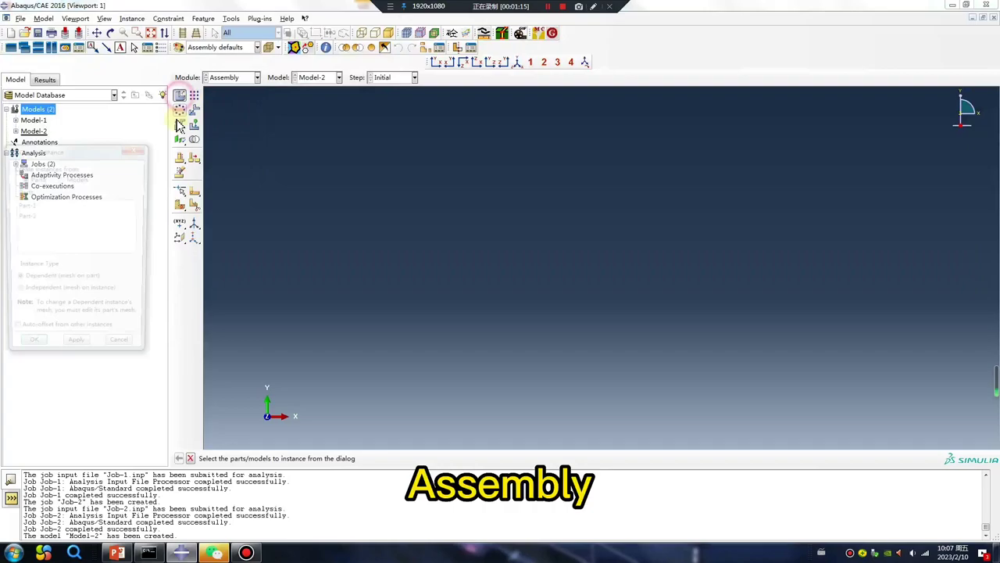
click(26, 207)
click(20, 353)
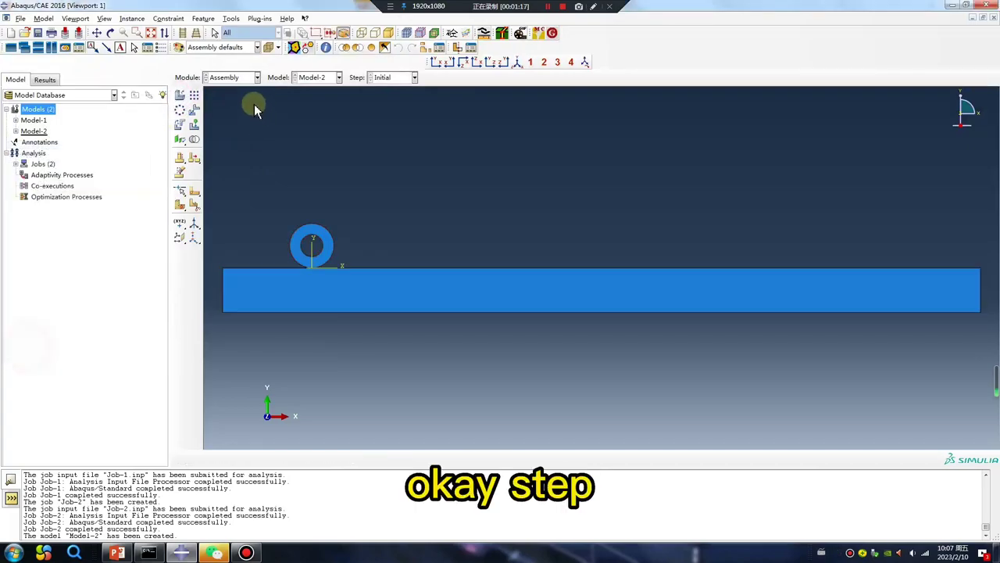
In the Step module, create a Dynamic, Implicit step after Initial with time period 1 and Nlgeom on.
click(227, 77)
click(213, 123)
click(180, 95)
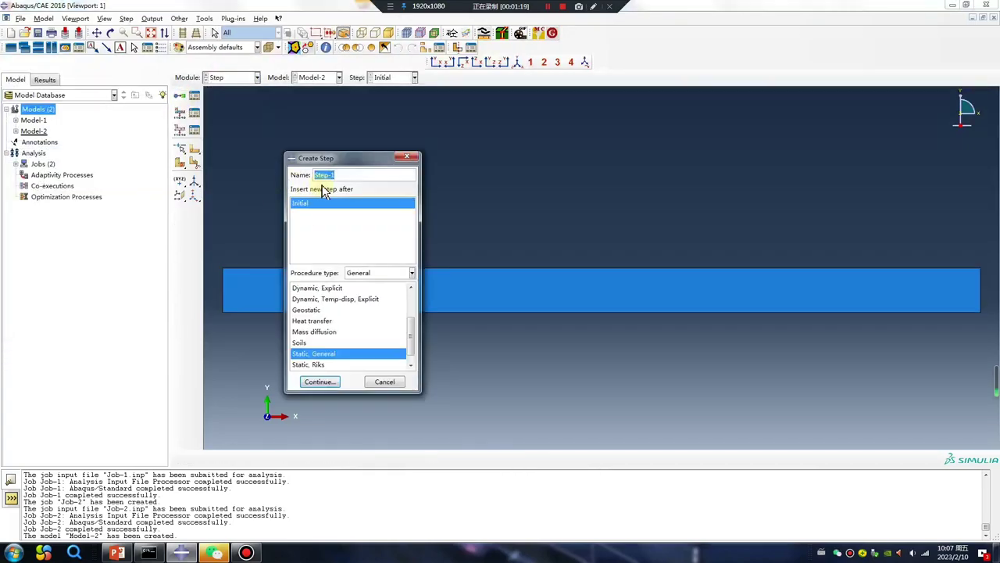
scroll(334, 319, up, 2)
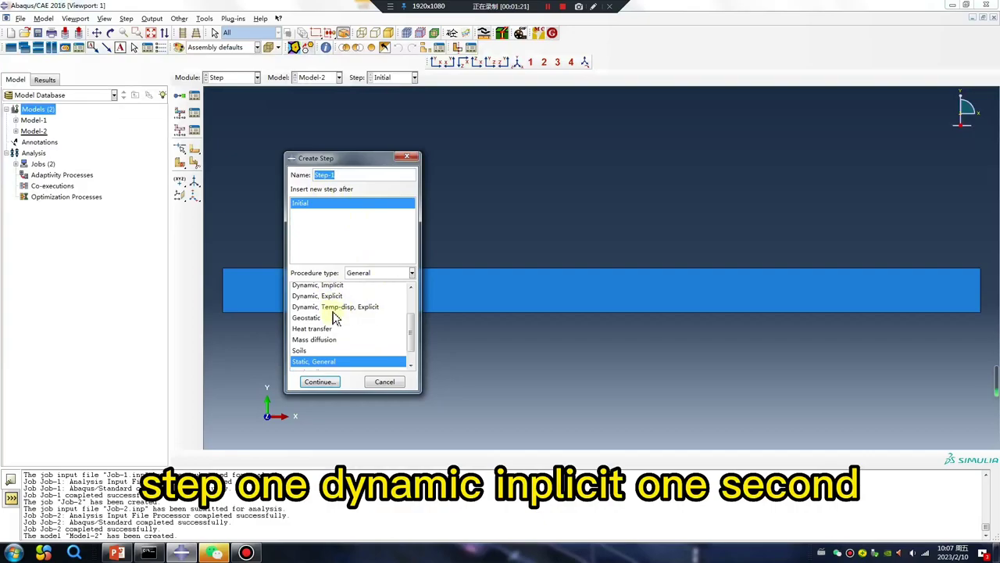
click(334, 317)
click(328, 381)
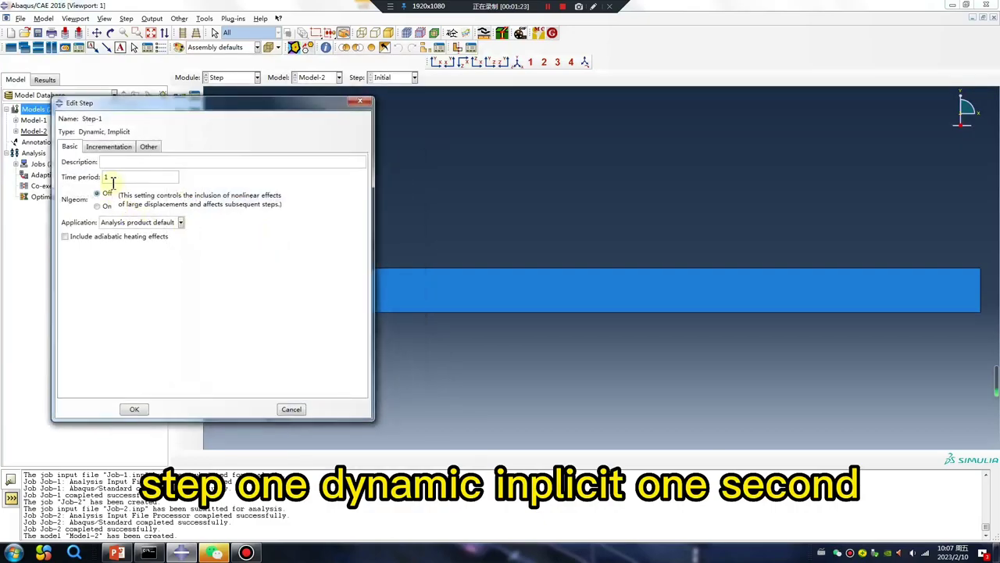
click(106, 206)
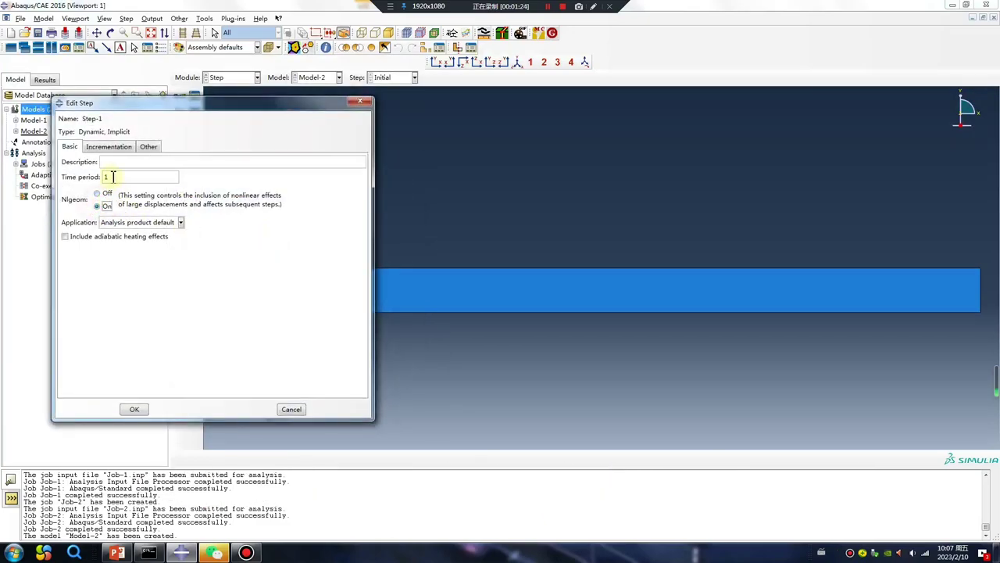
click(135, 410)
Create a second Dynamic, Implicit step after Step-1 with a time period of 2.
click(179, 94)
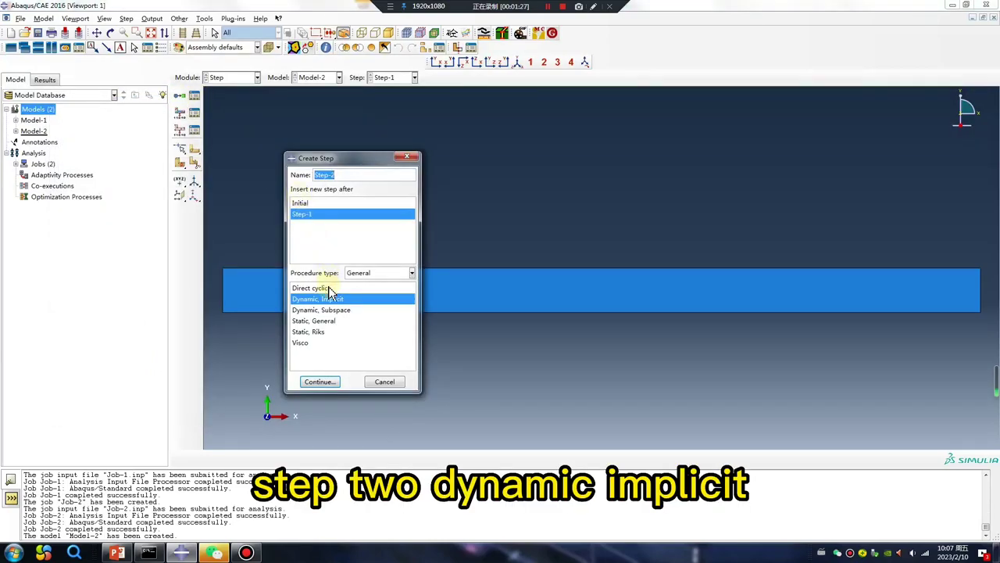
click(320, 381)
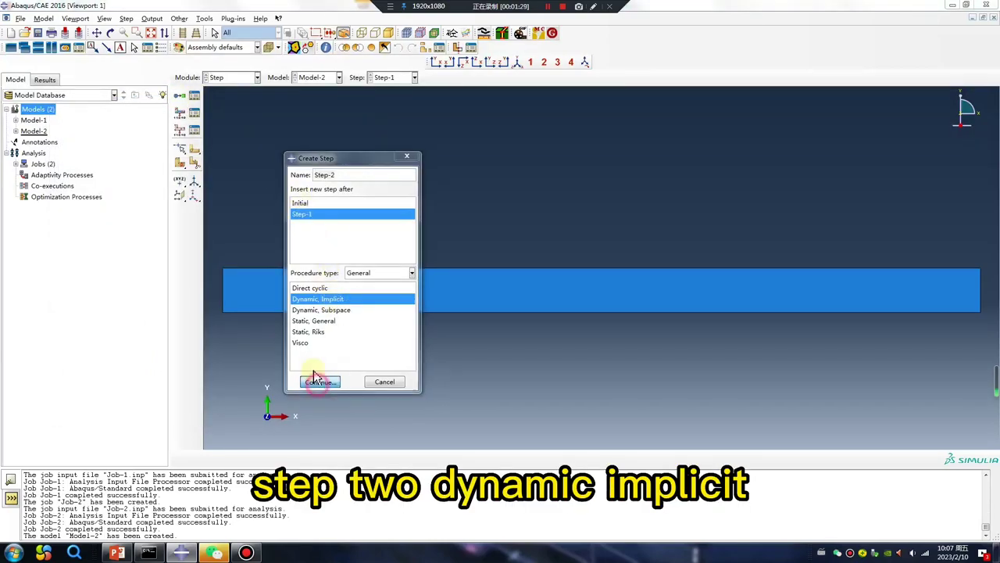
click(114, 178)
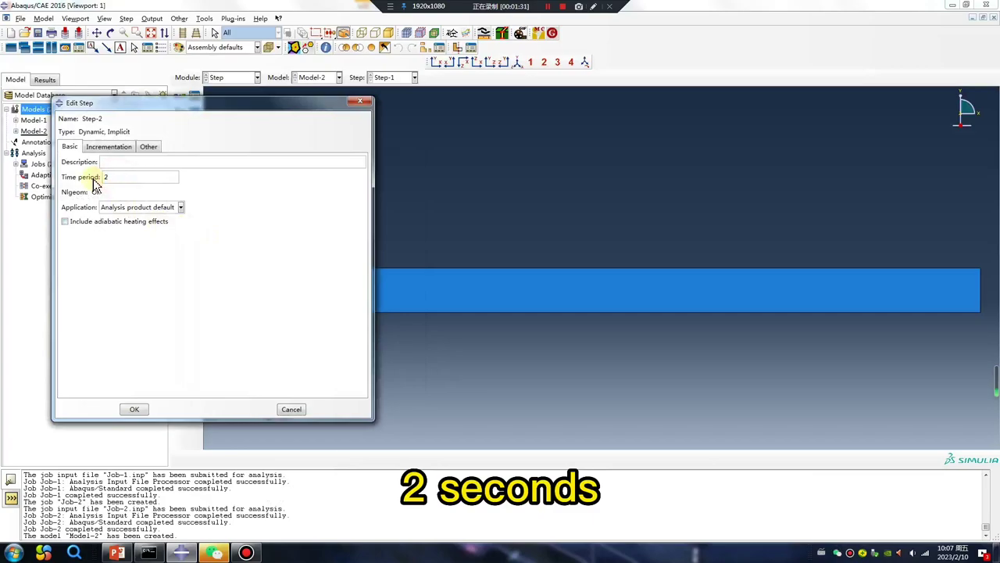
click(132, 409)
Edit field output request F-Output-1 in Step-2 to write results at evenly spaced time intervals with an interval of 100.
click(195, 114)
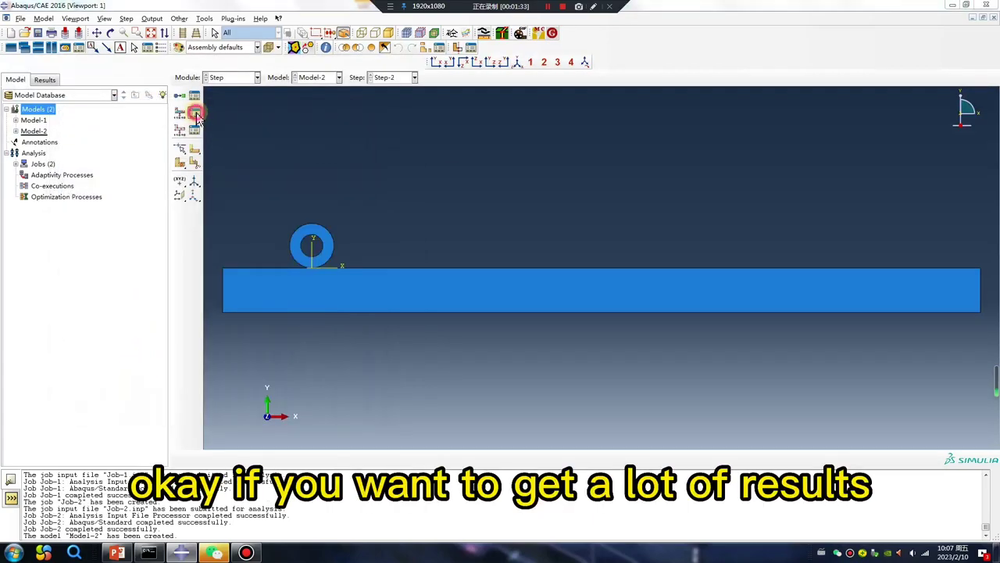
double_click(325, 197)
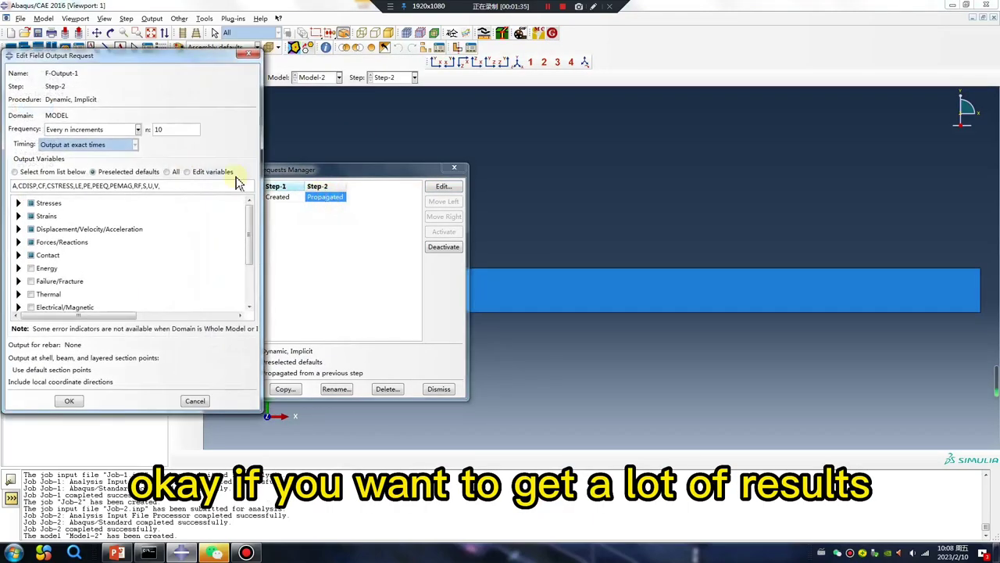
click(105, 131)
click(89, 161)
click(188, 129)
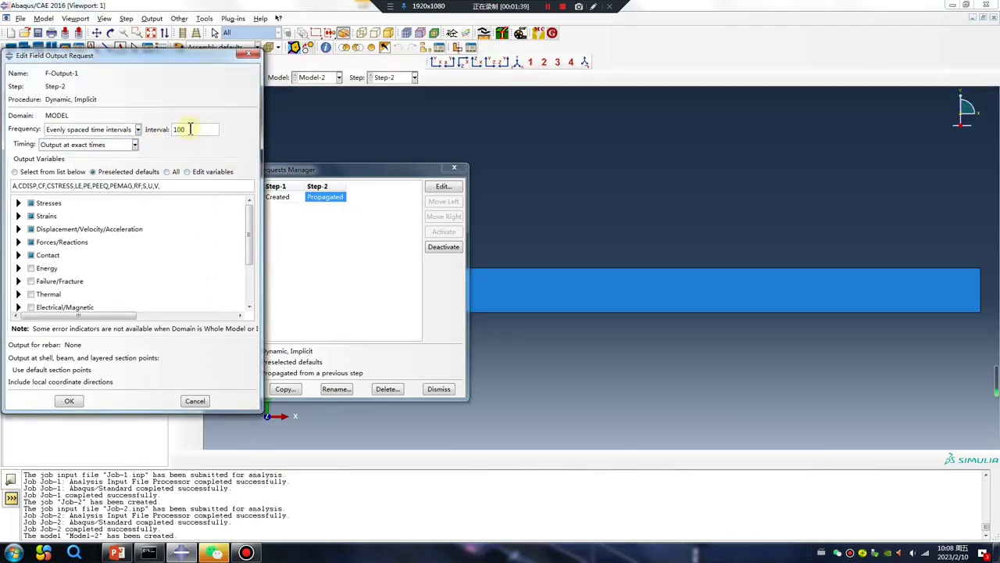
double_click(178, 130)
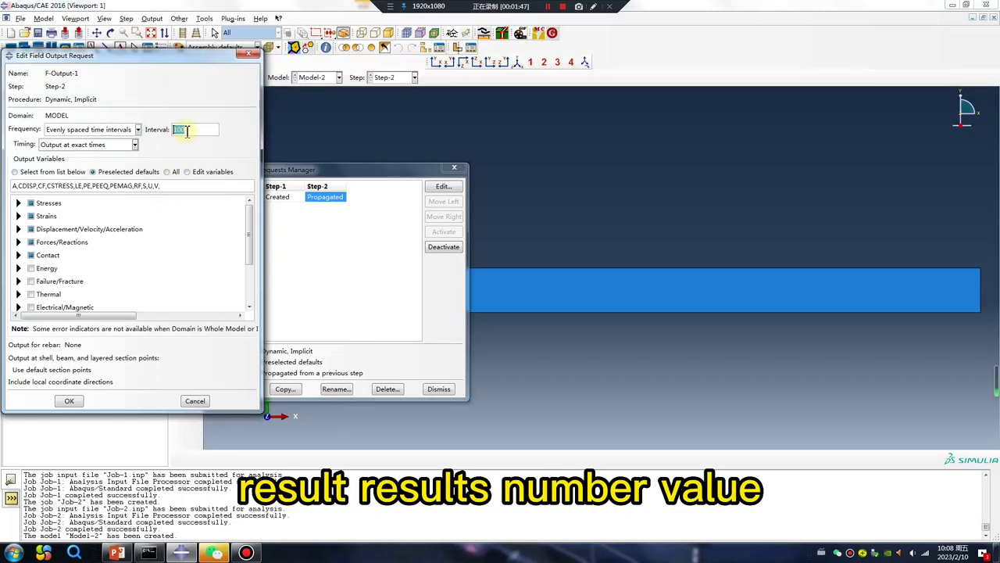
click(68, 400)
click(454, 167)
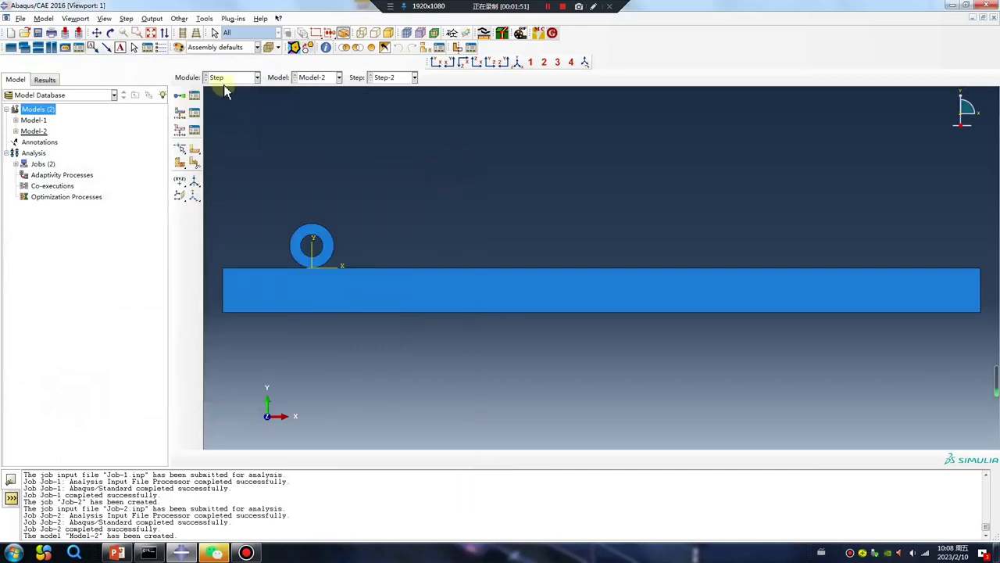
In the Interaction module, start a surface-to-surface contact (Standard) interaction in the Initial step.
click(234, 77)
click(257, 130)
click(191, 127)
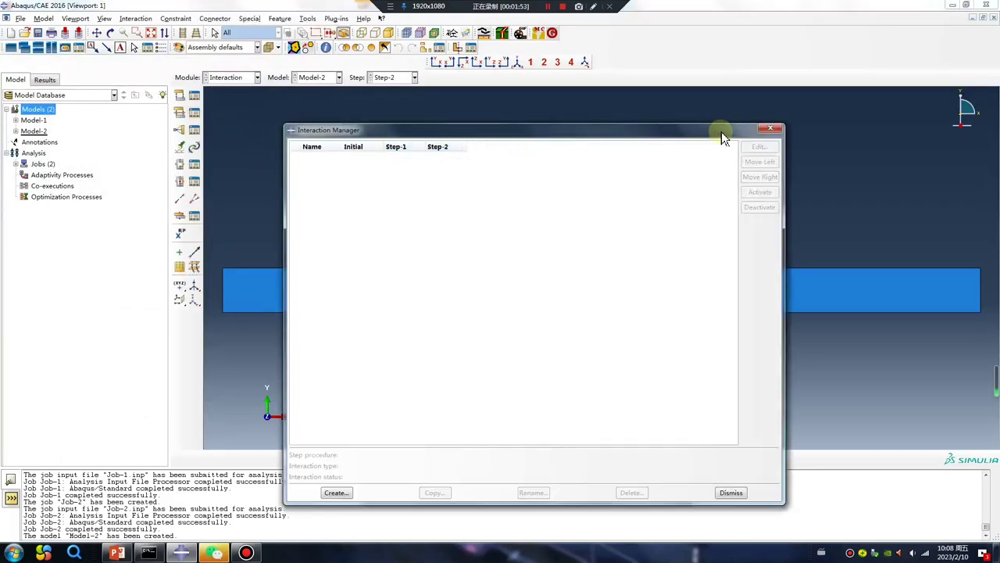
click(338, 493)
click(47, 102)
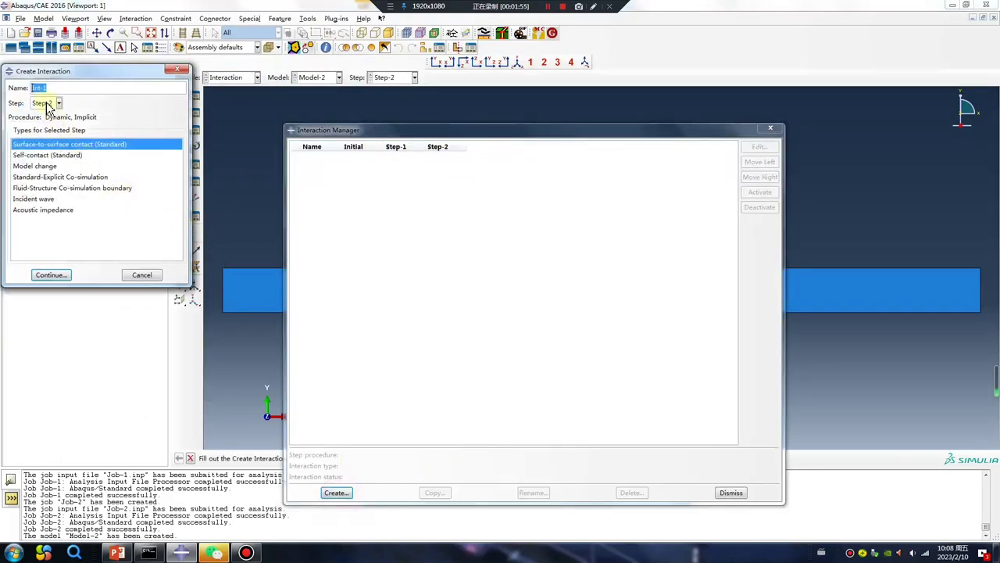
click(47, 117)
click(64, 274)
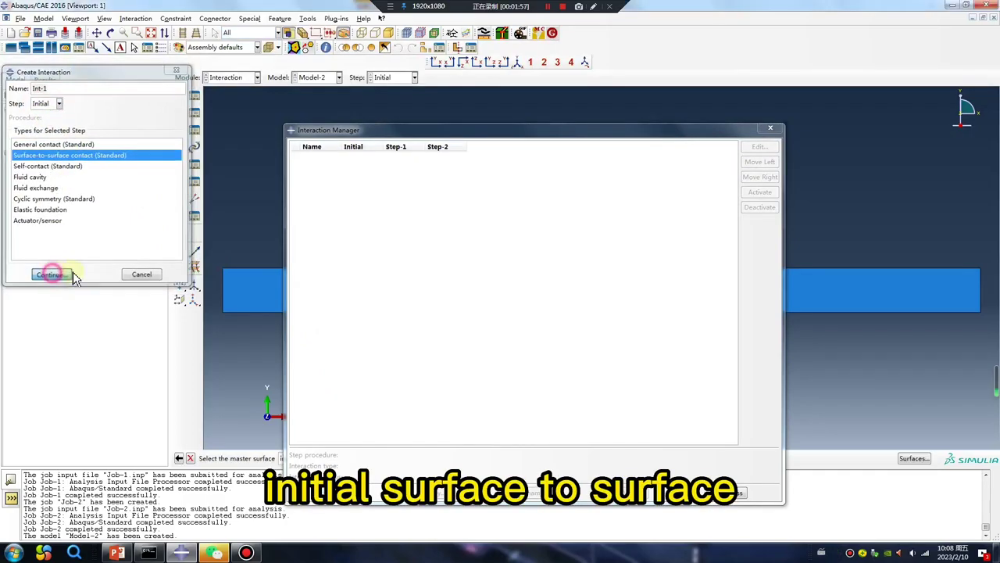
click(772, 131)
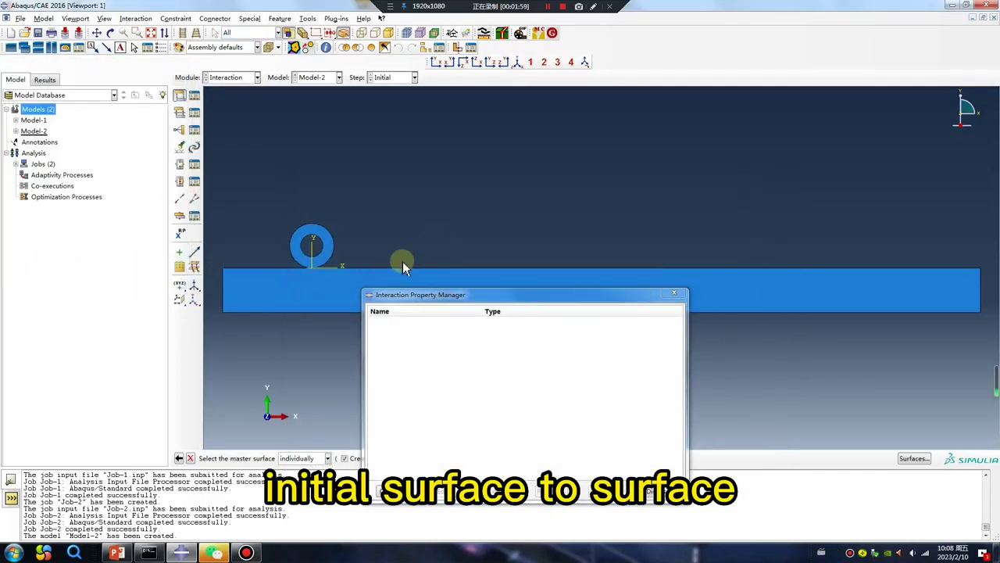
Assign the wheel's outer circle as the master surface and the rail's top edge as the slave surface.
click(334, 255)
middle_click(330, 262)
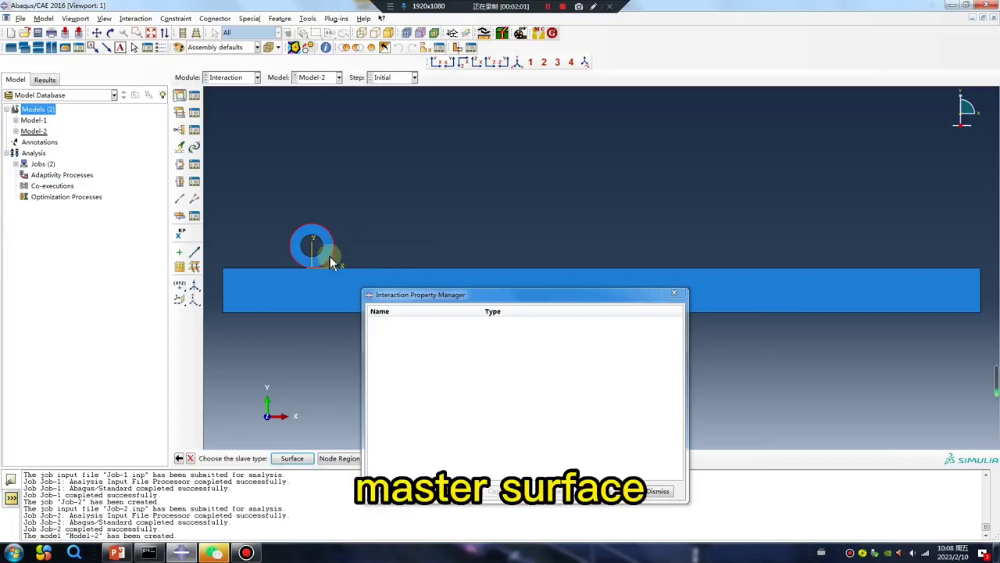
click(292, 458)
click(369, 268)
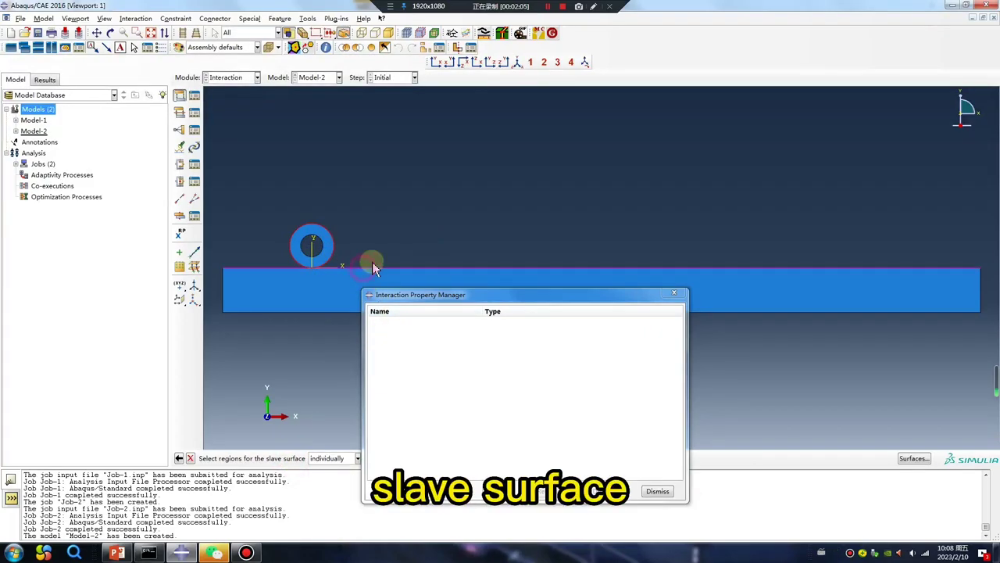
middle_click(404, 243)
Create a contact property with penalty tangential behavior and a friction coefficient of 0.25, and finish the wheel-rail interaction with it.
click(338, 402)
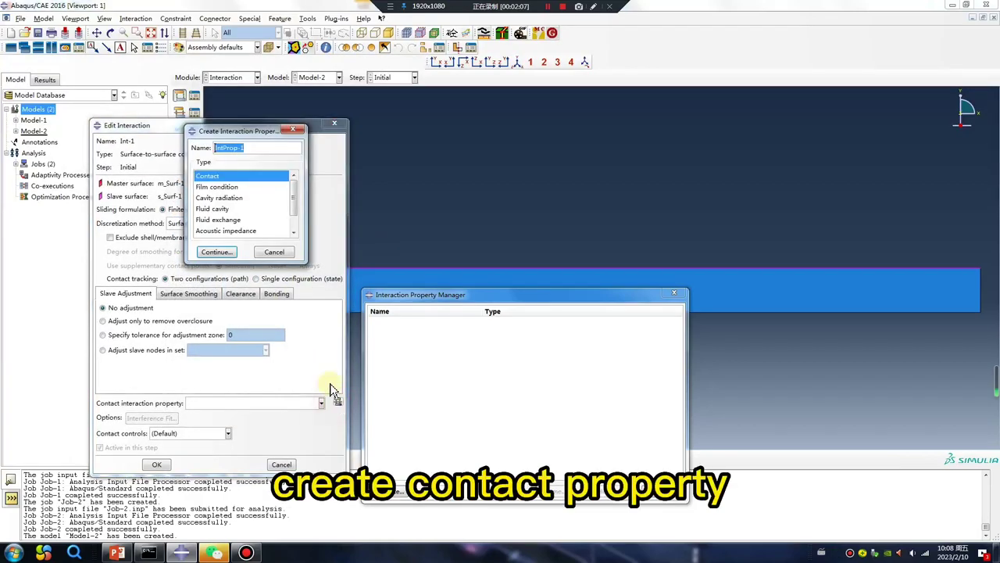
click(219, 255)
click(184, 195)
click(208, 205)
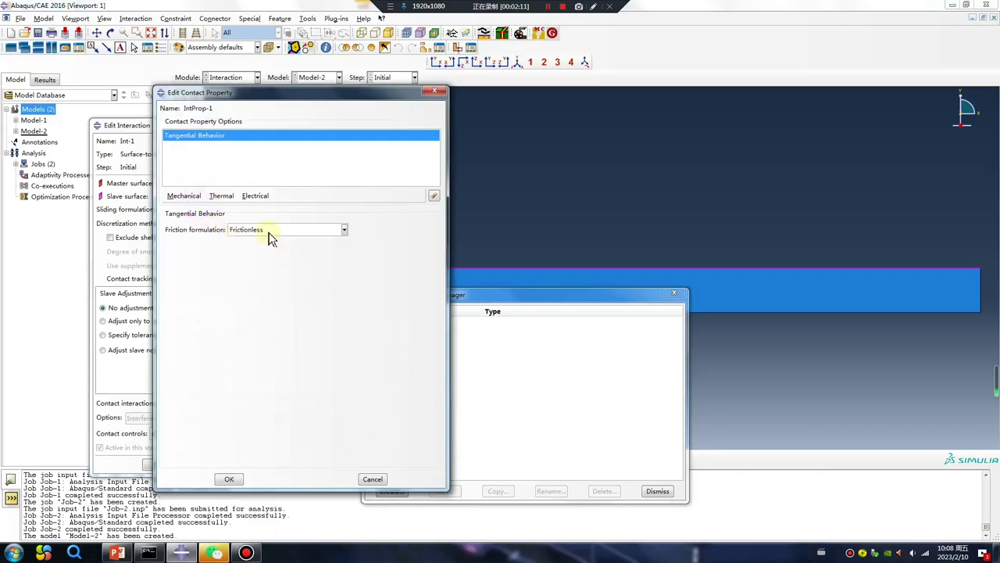
click(269, 231)
click(250, 251)
click(198, 346)
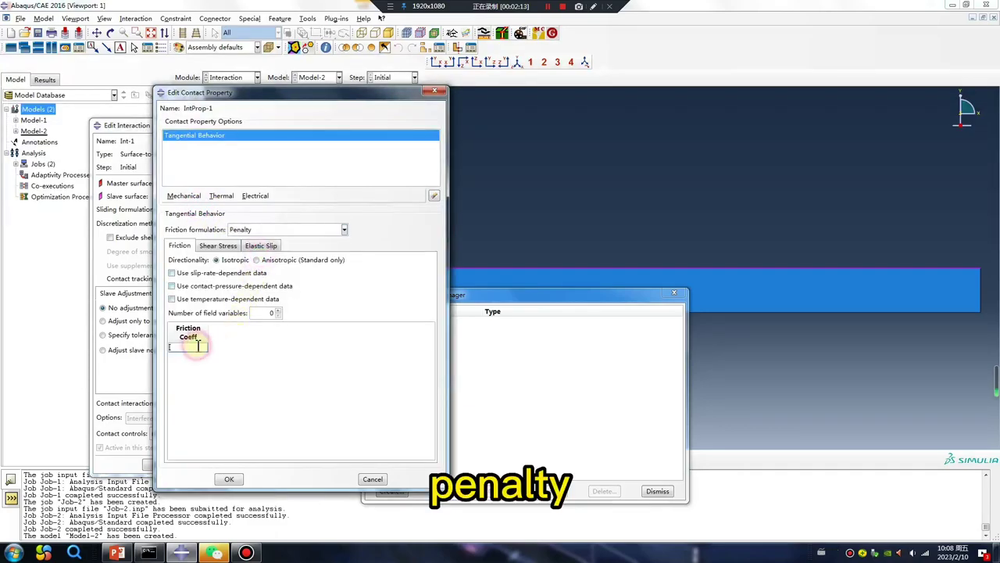
text(0.25)
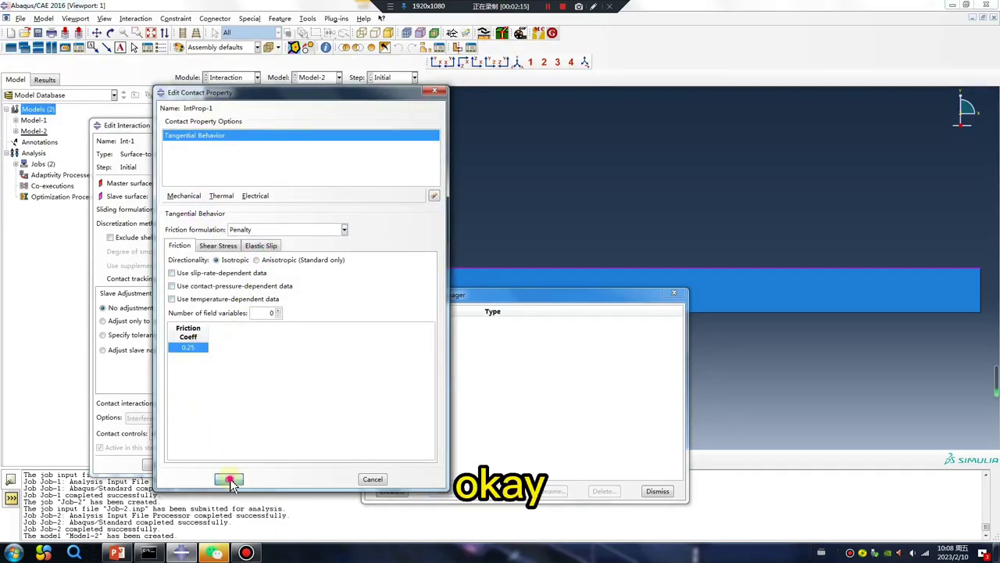
click(229, 479)
click(177, 464)
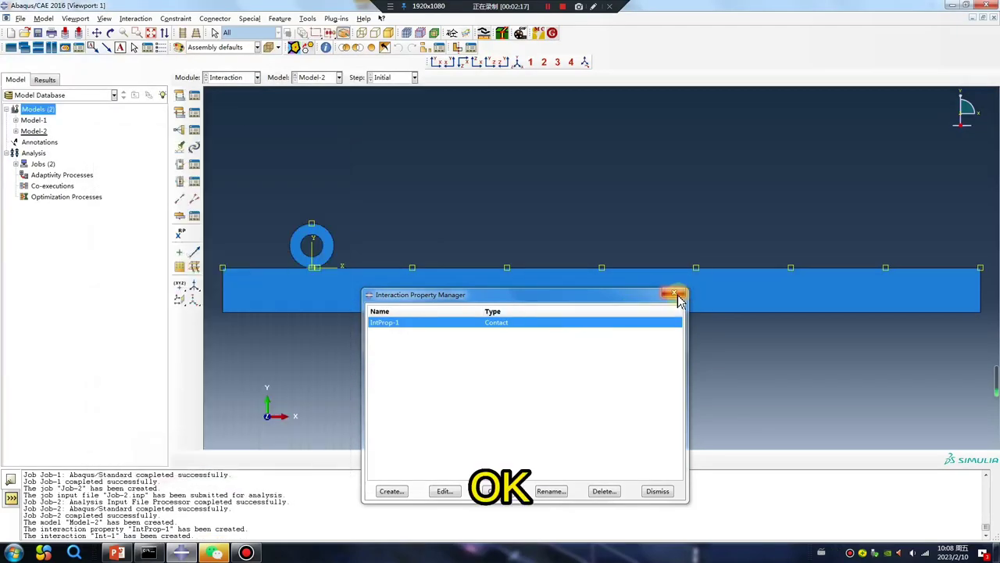
click(657, 491)
Create a reference point at the centre of the wheel.
click(181, 234)
scroll(313, 250, down, 1)
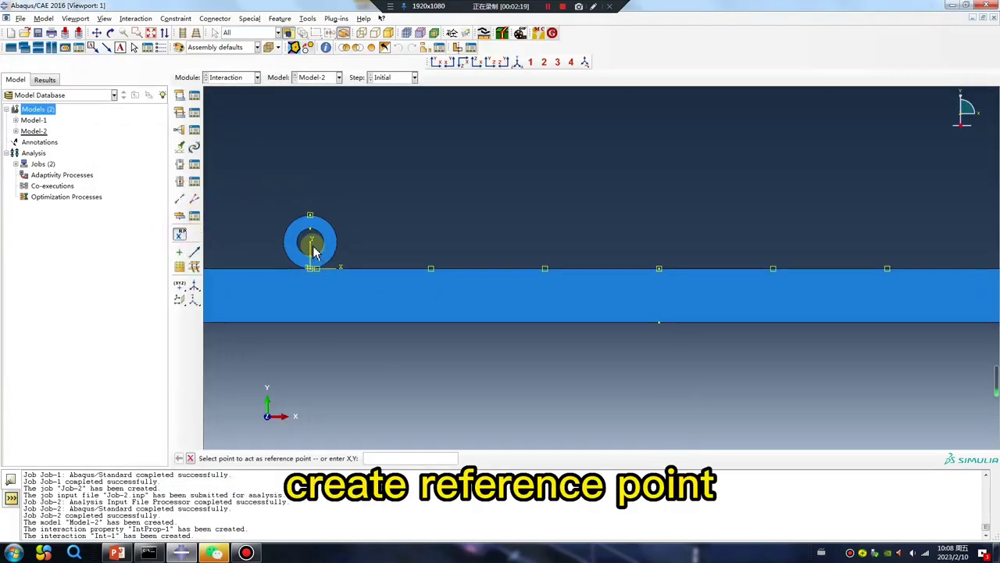
click(310, 245)
Create a coupling constraint between the wheel's centre reference point and the wheel's inner circular surface.
click(180, 130)
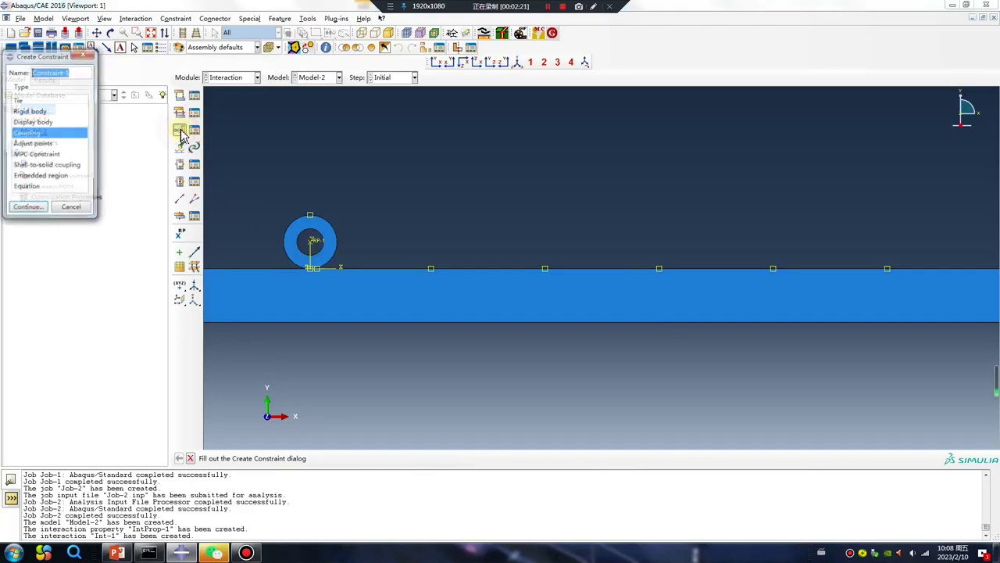
click(30, 211)
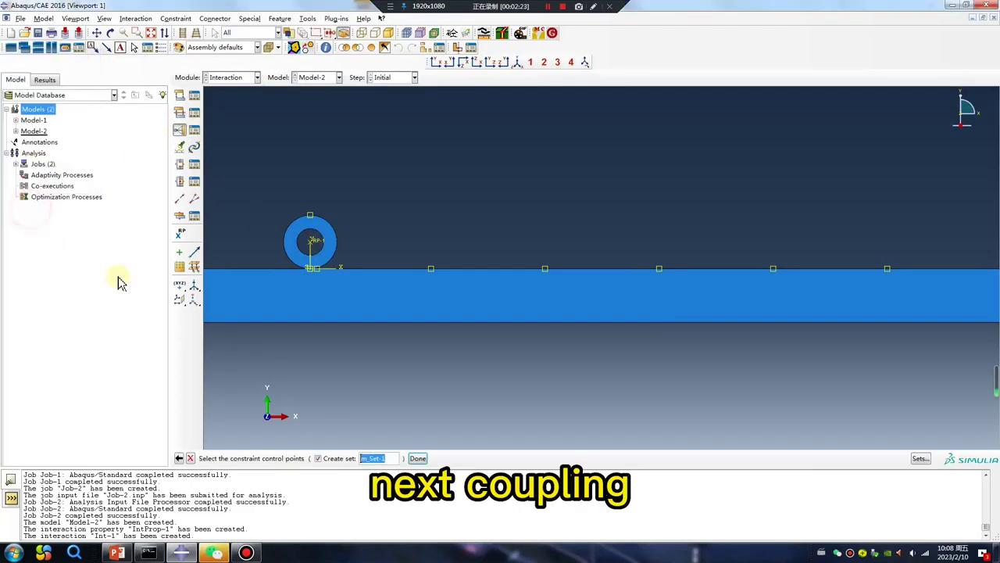
click(311, 240)
middle_click(311, 397)
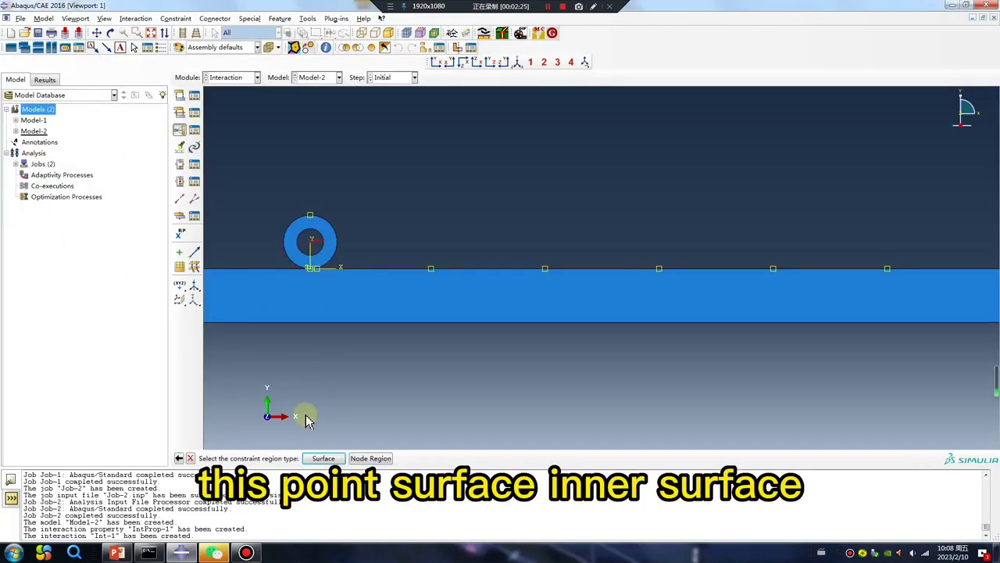
click(322, 458)
click(306, 240)
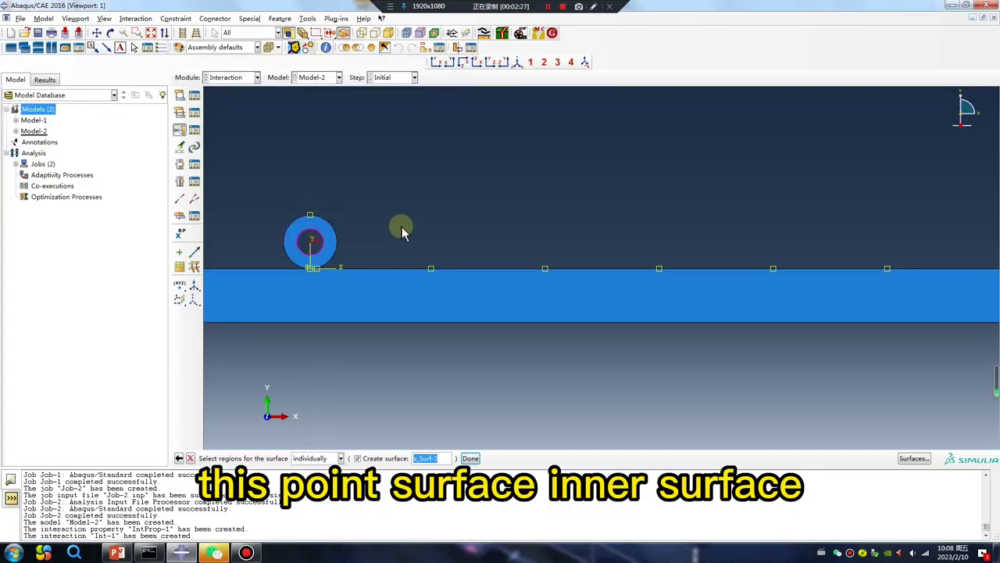
middle_click(402, 226)
click(202, 508)
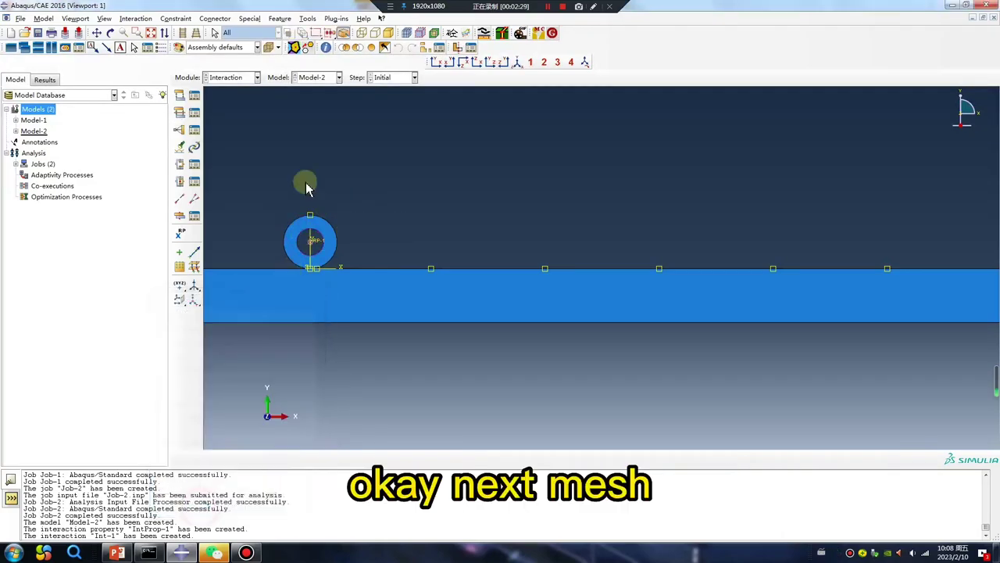
In the Mesh module, show Part-1 and seed the rail with an approximate global size of 2.
click(234, 78)
click(239, 147)
click(426, 79)
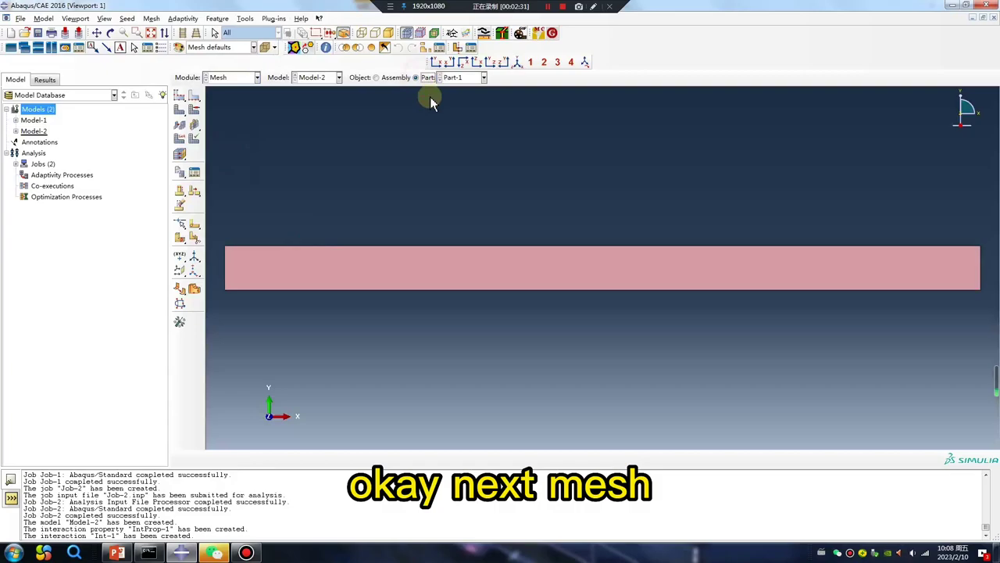
click(179, 95)
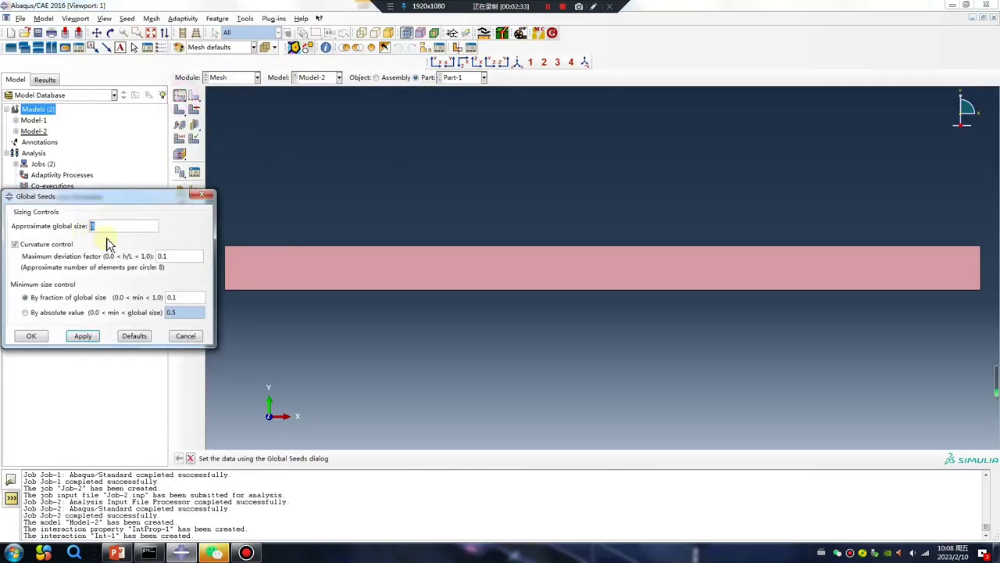
click(83, 336)
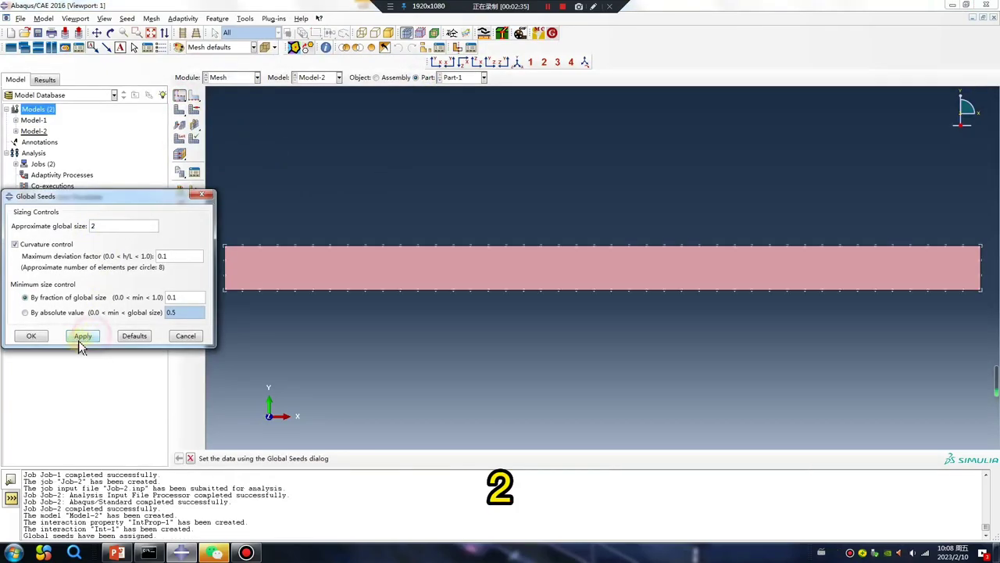
click(31, 336)
Seed the rail's left end edge by size with single bias, minimum 0.2 and maximum 1, and mesh the part.
click(195, 96)
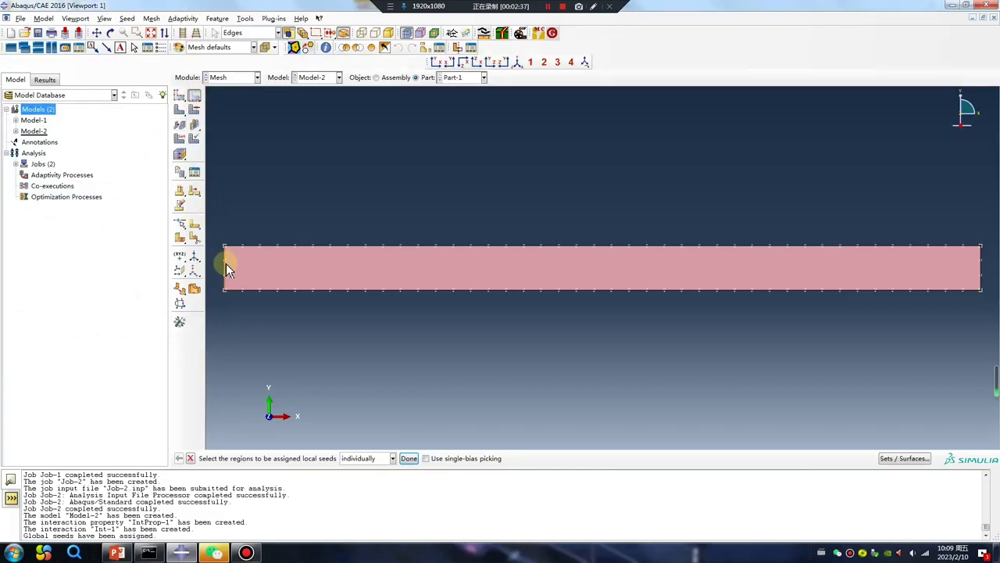
scroll(414, 207, down, 1)
middle_click(395, 206)
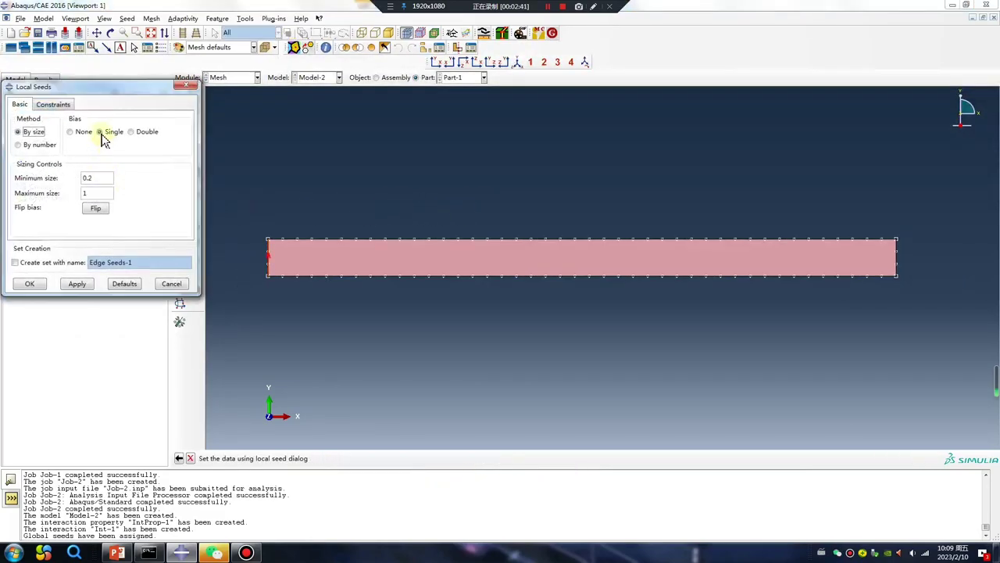
click(100, 132)
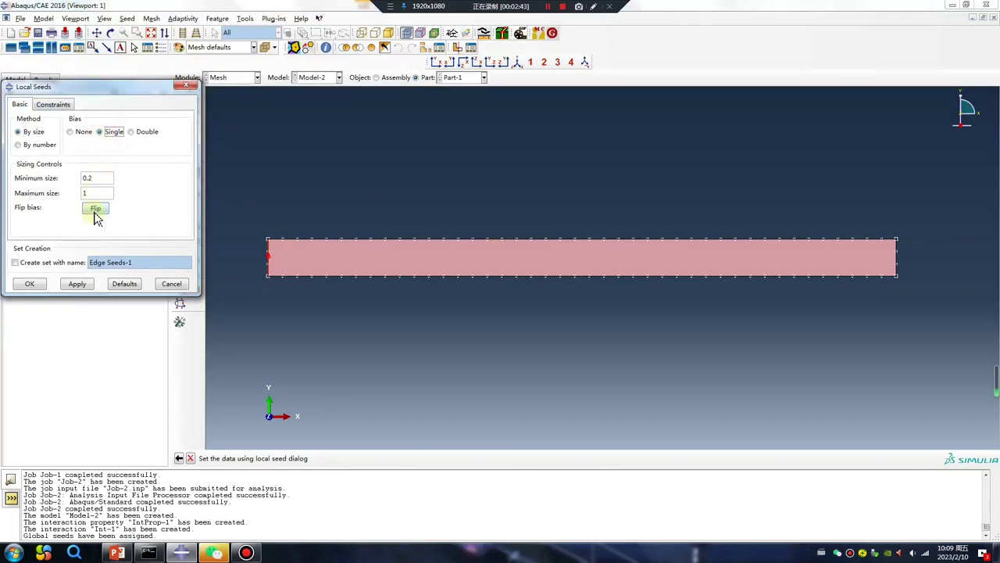
scroll(268, 258, up, 3)
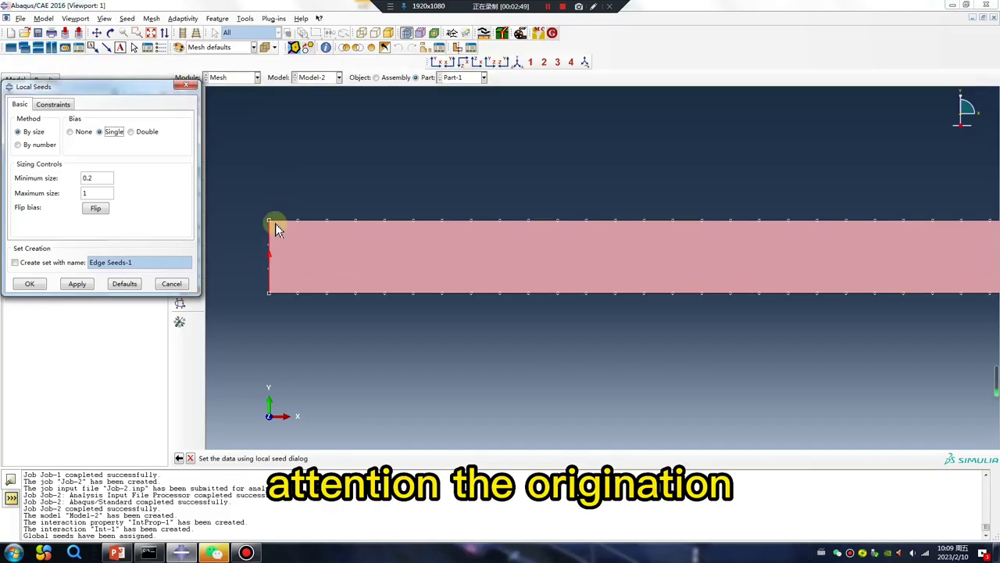
click(76, 284)
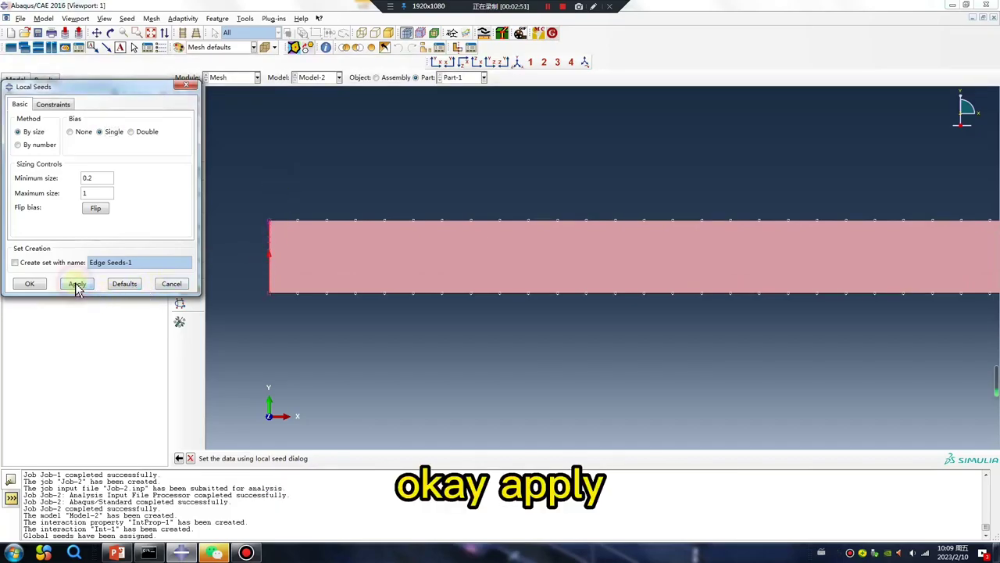
click(30, 284)
click(179, 110)
middle_click(234, 194)
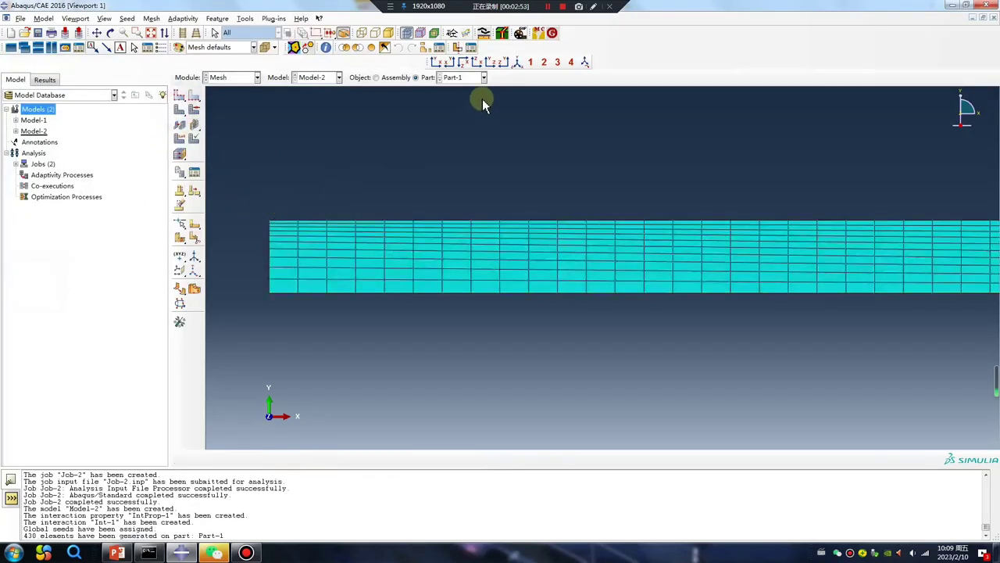
Seed the rail's right end edge by size with flipped single bias, minimum 0.2 and maximum 1, and remesh the part.
scroll(209, 328, up, 1)
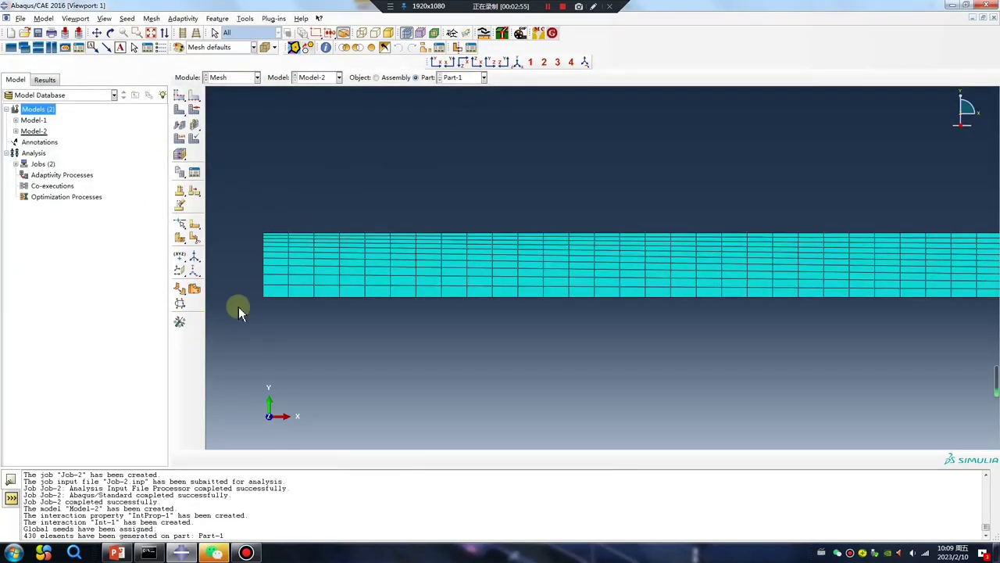
scroll(382, 258, up, 3)
scroll(911, 254, down, 1)
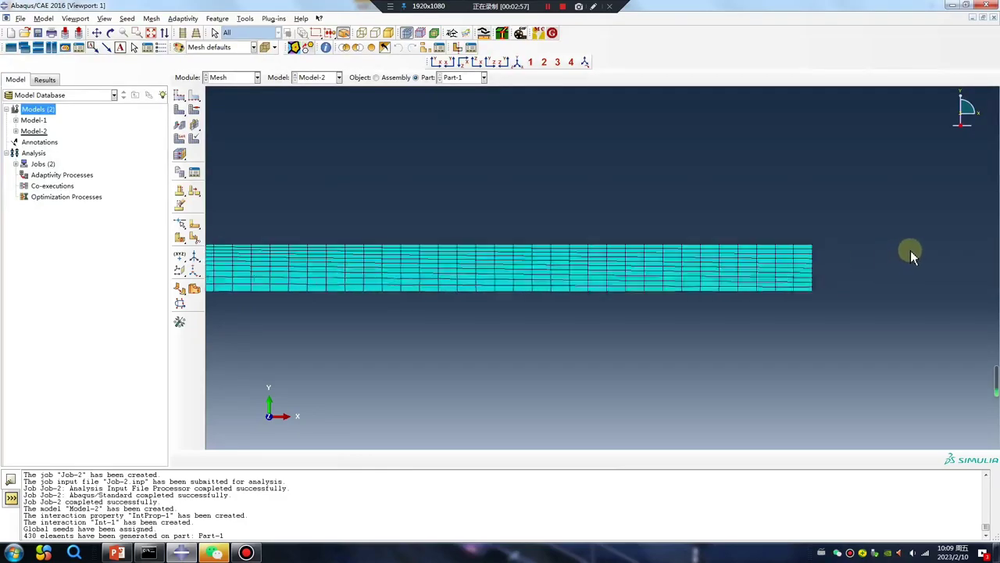
scroll(910, 254, down, 1)
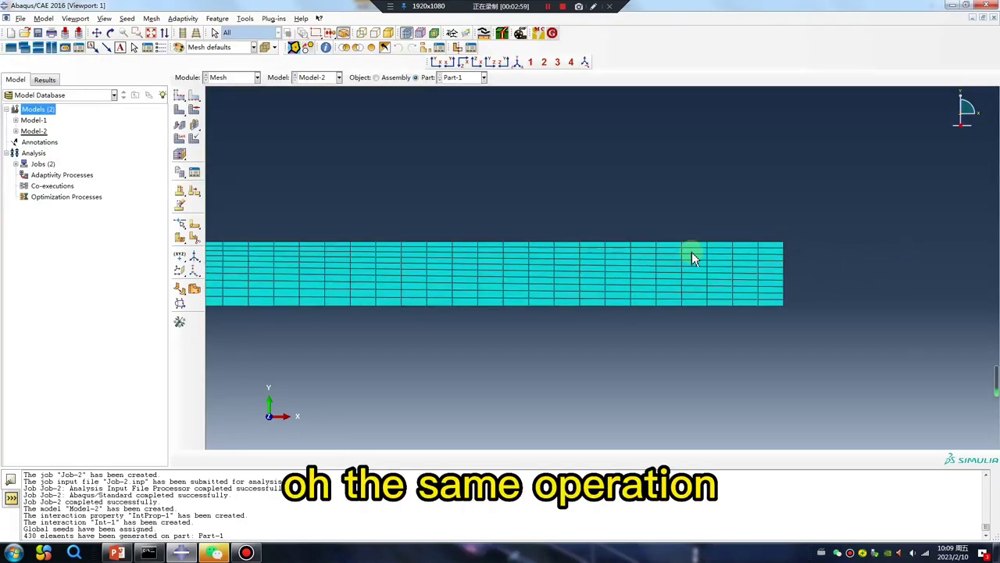
click(194, 95)
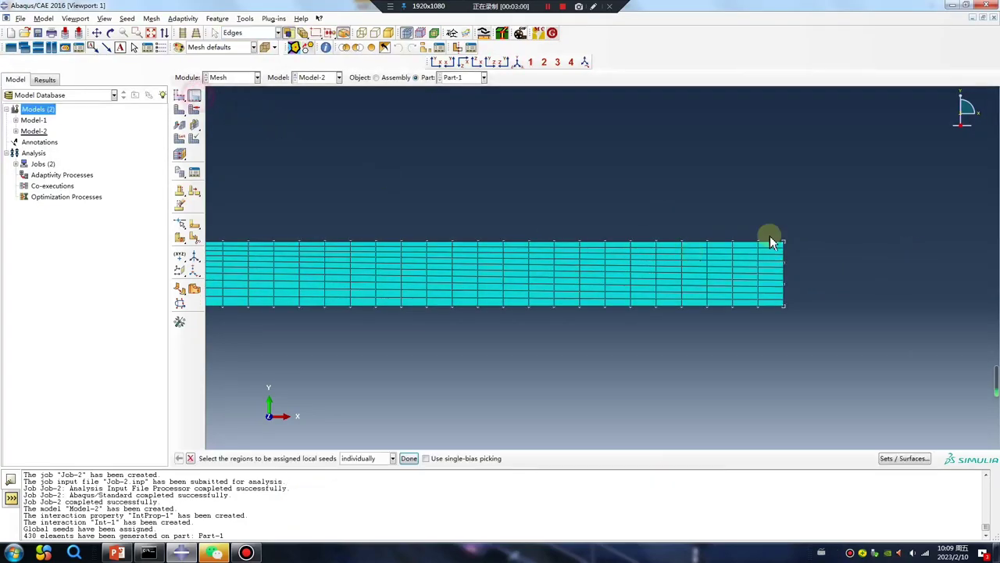
click(783, 273)
middle_click(715, 364)
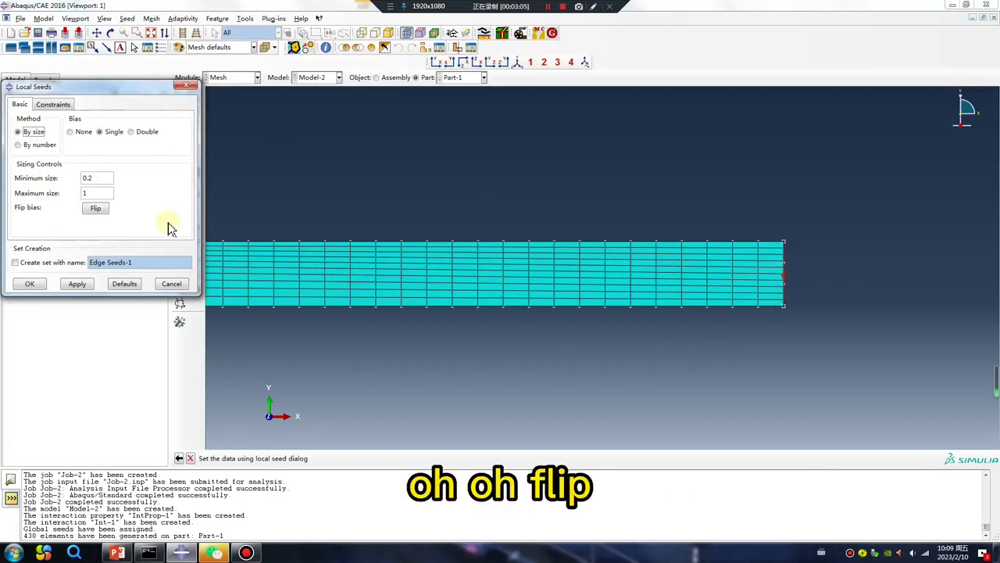
click(94, 213)
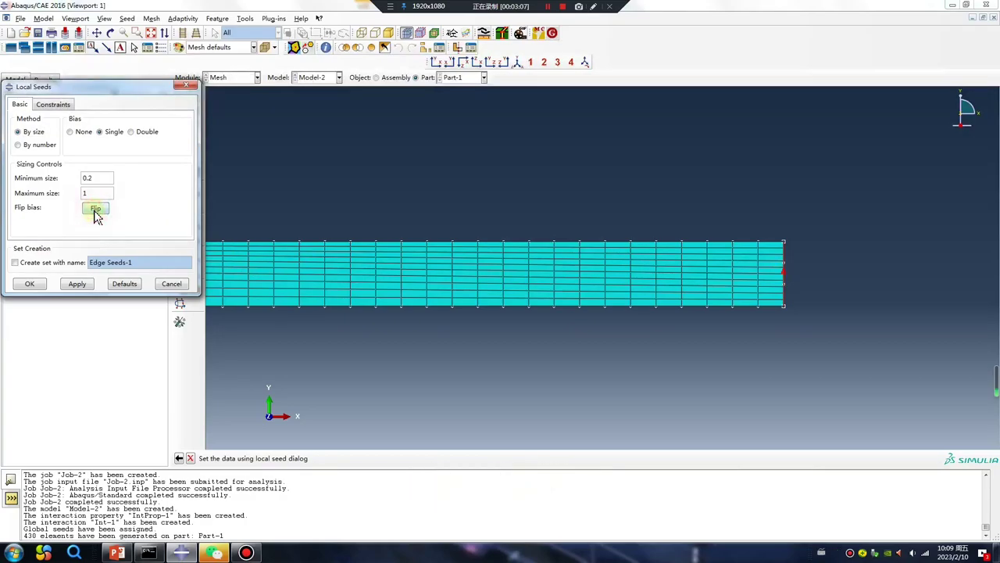
click(77, 284)
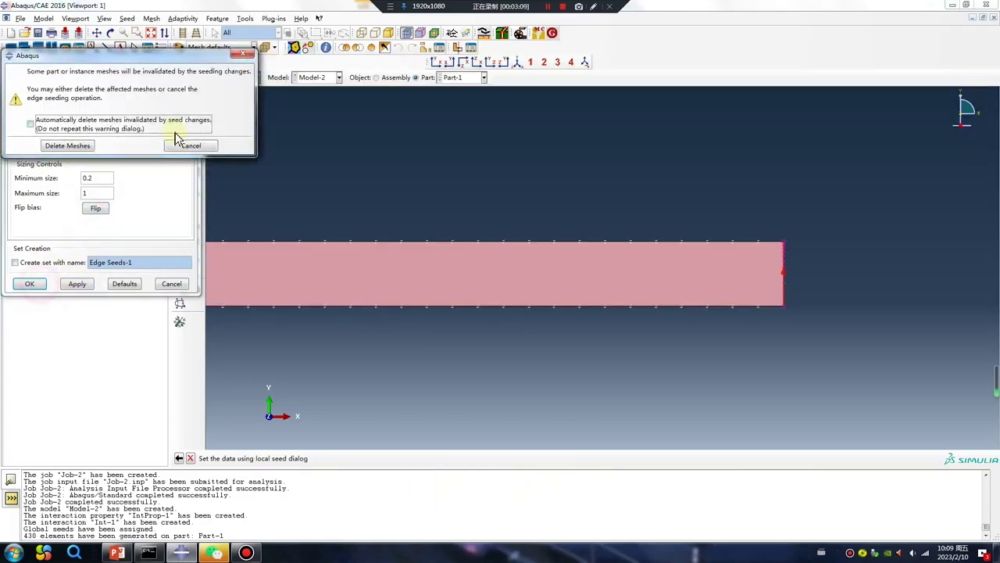
click(77, 148)
click(178, 112)
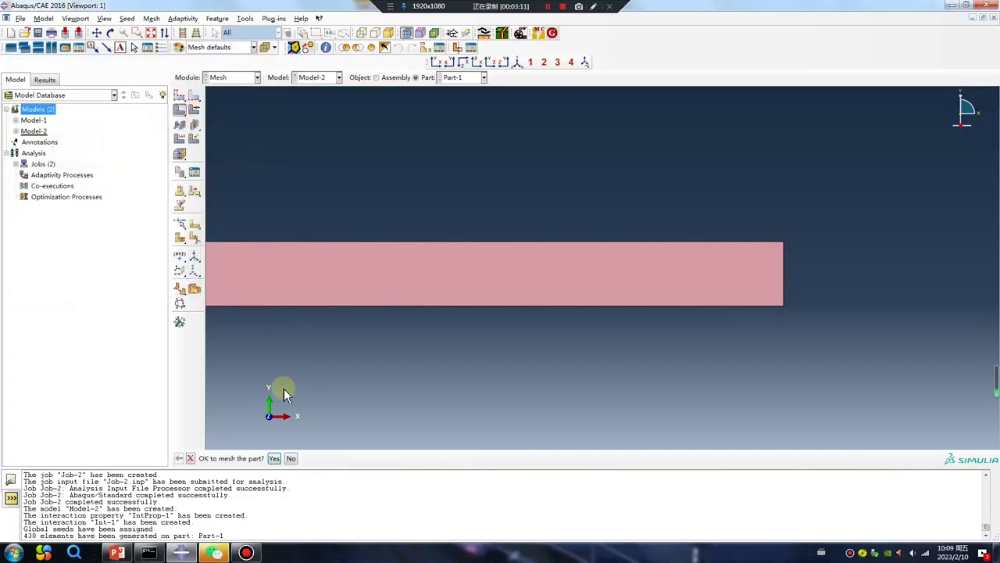
click(280, 458)
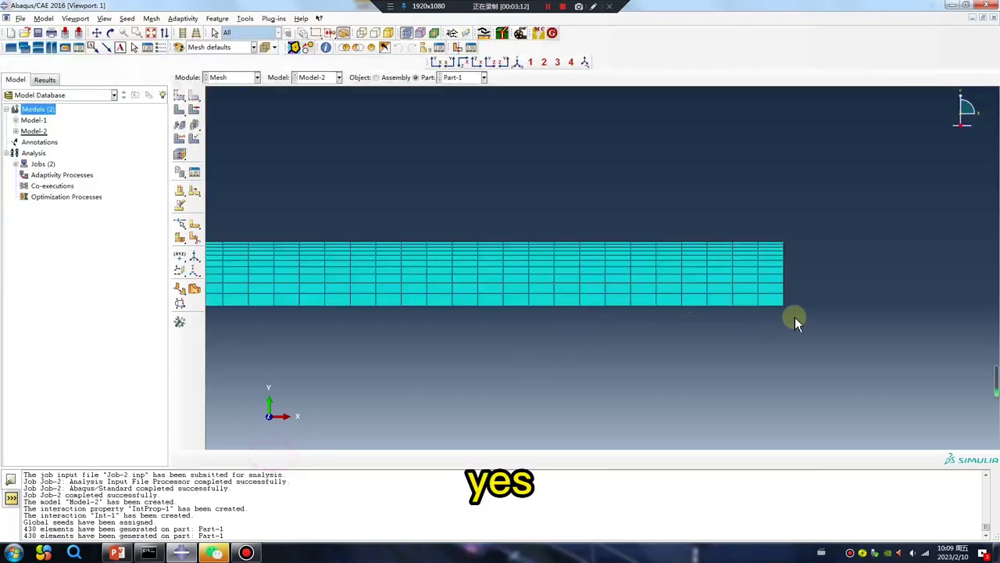
Show Part-2 and set its mesh controls to quad elements with the free technique and medial axis algorithm.
click(478, 77)
click(458, 98)
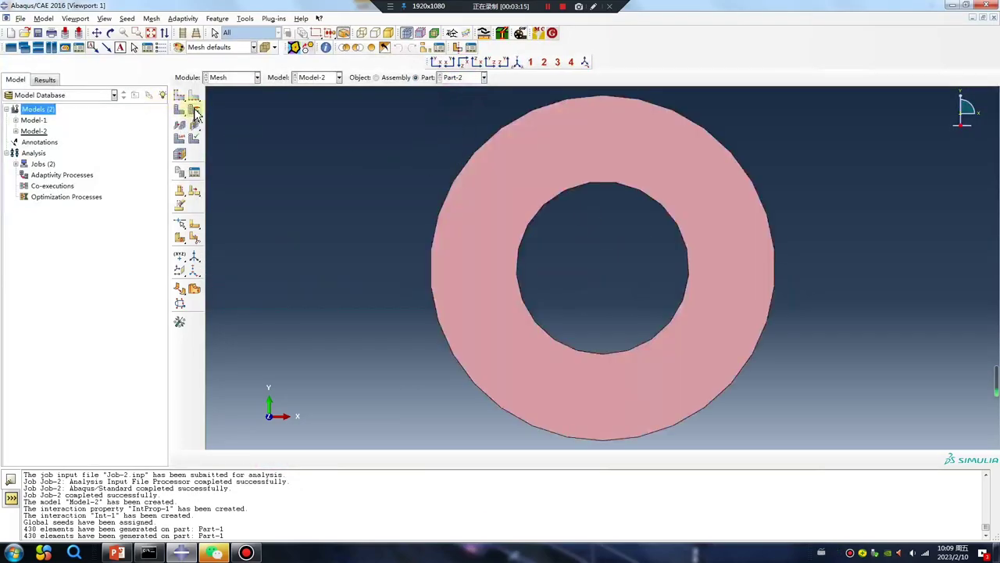
click(194, 110)
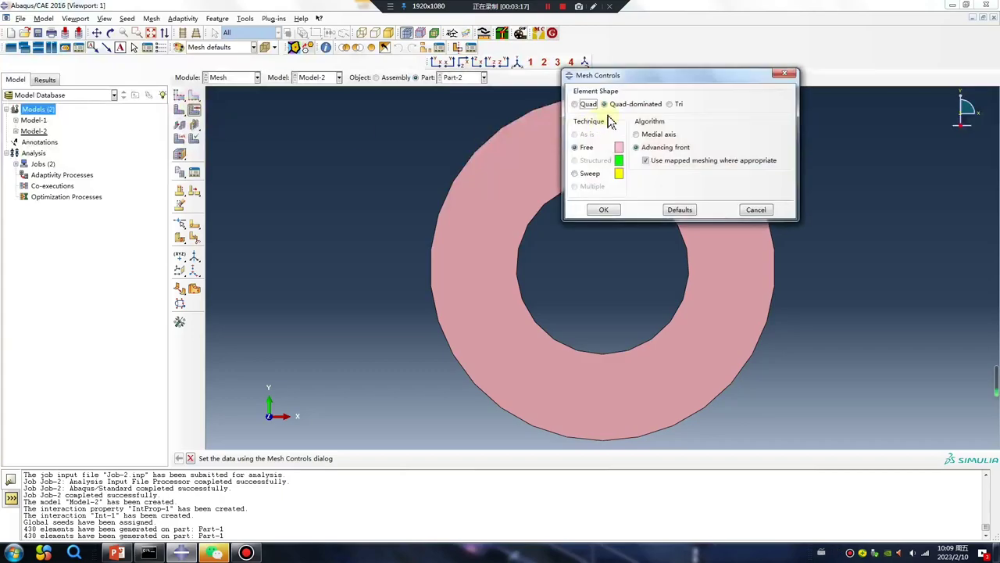
click(576, 105)
click(639, 134)
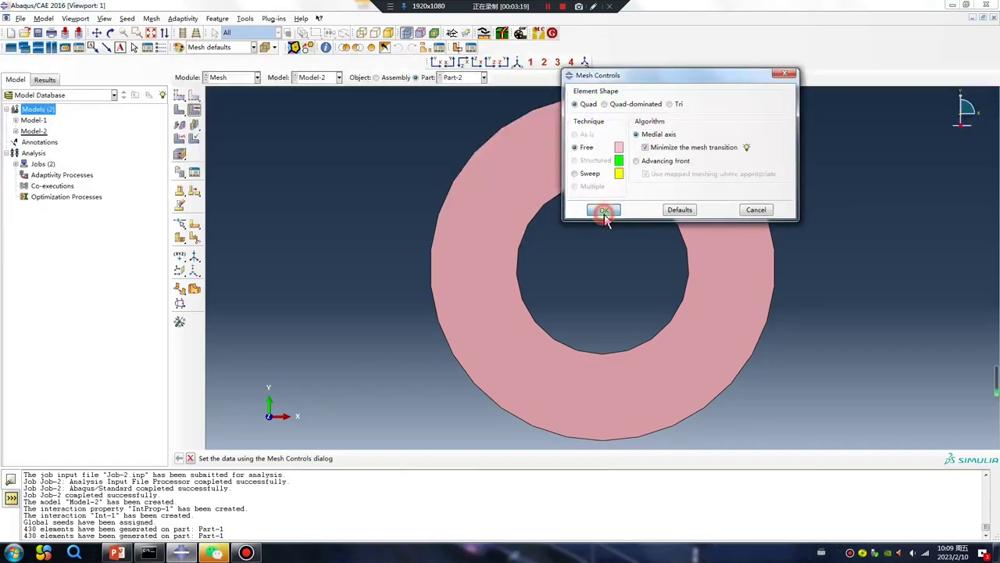
click(604, 212)
Seed the wheel with an approximate global size of 0.71, mesh it, and show the meshed assembly.
click(180, 95)
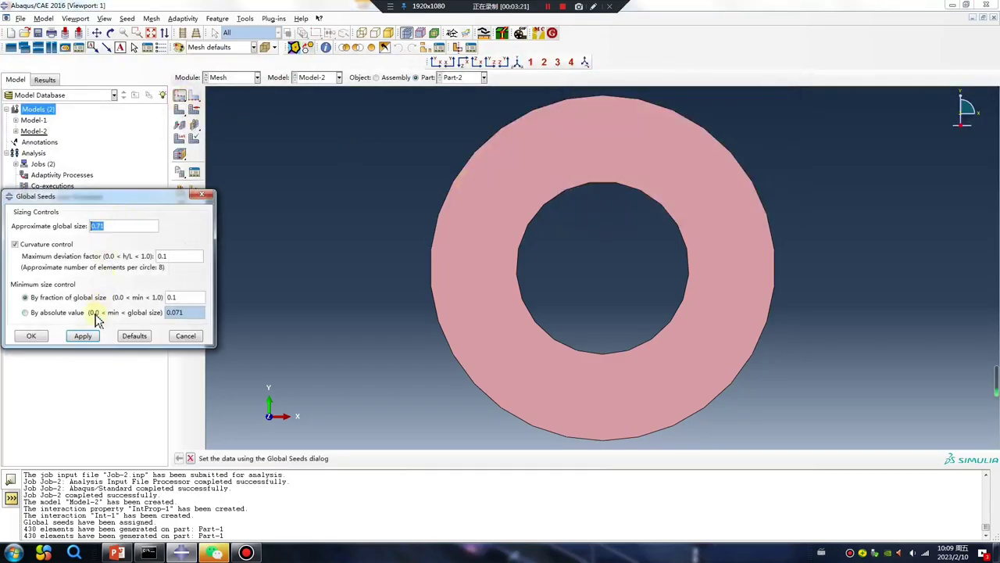
click(83, 336)
click(31, 336)
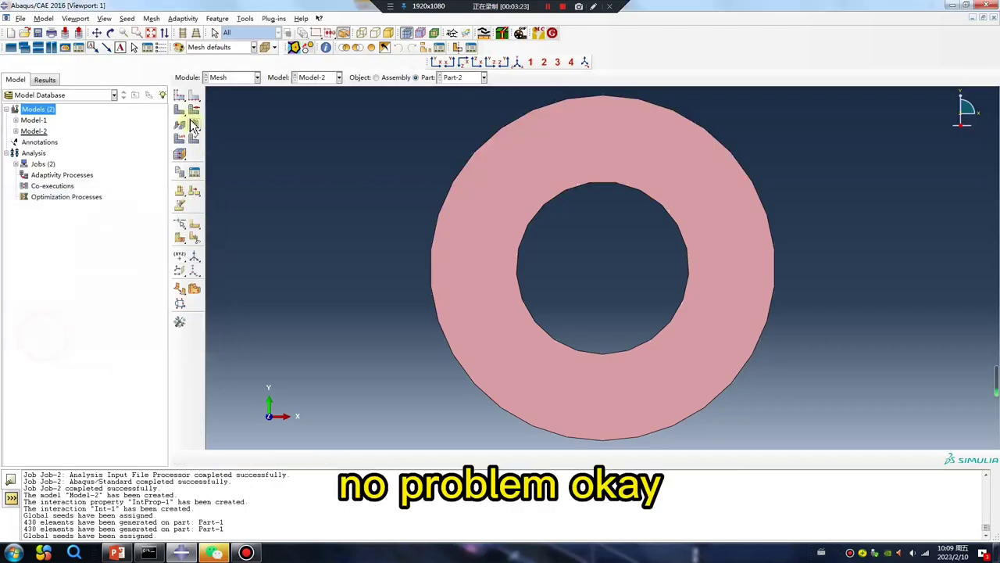
click(180, 124)
middle_click(356, 119)
click(378, 77)
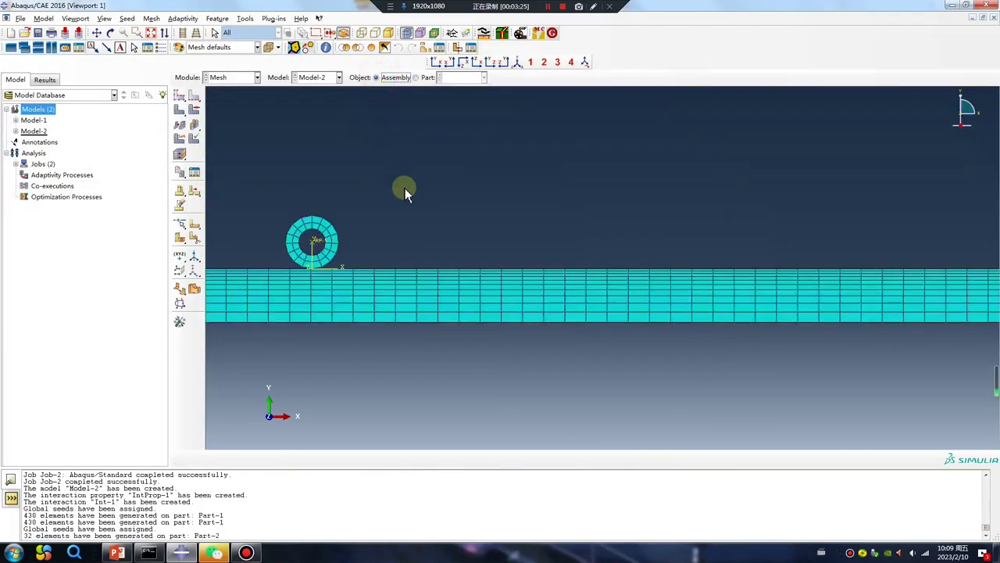
In the Load module, apply a concentrated force with CF2 of -10 to the wheel's reference point in Step-1.
click(233, 77)
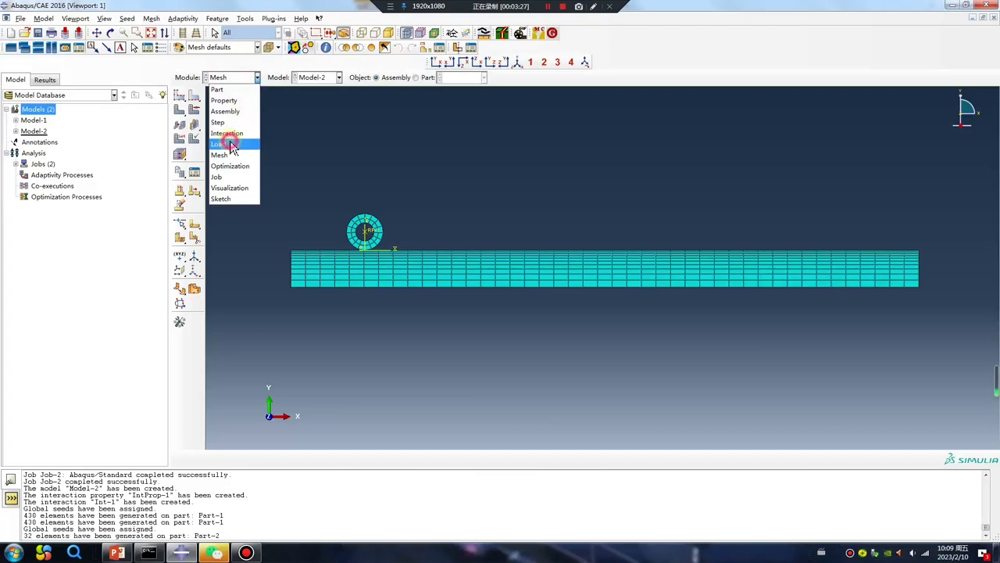
click(218, 144)
click(180, 97)
click(62, 88)
click(47, 110)
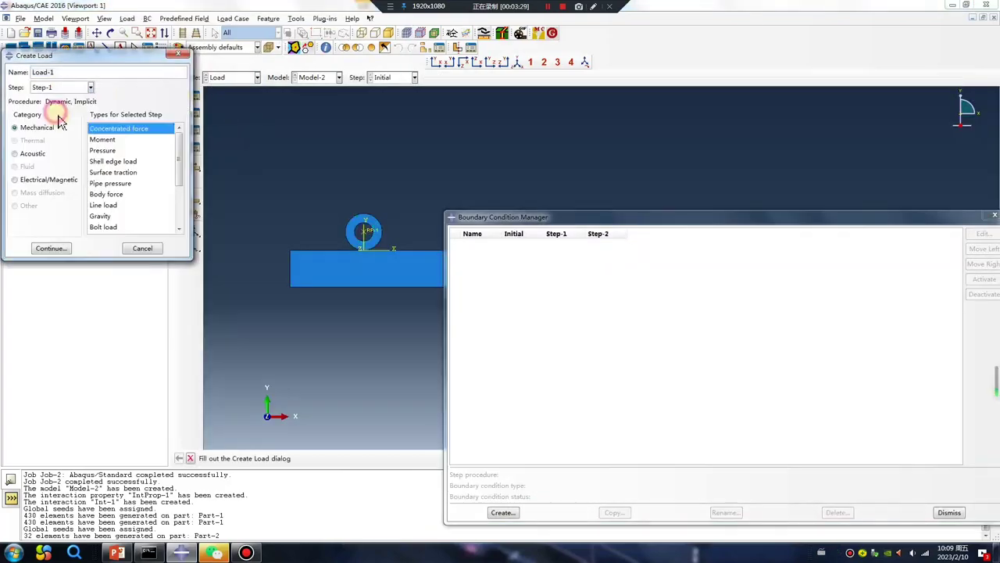
click(49, 247)
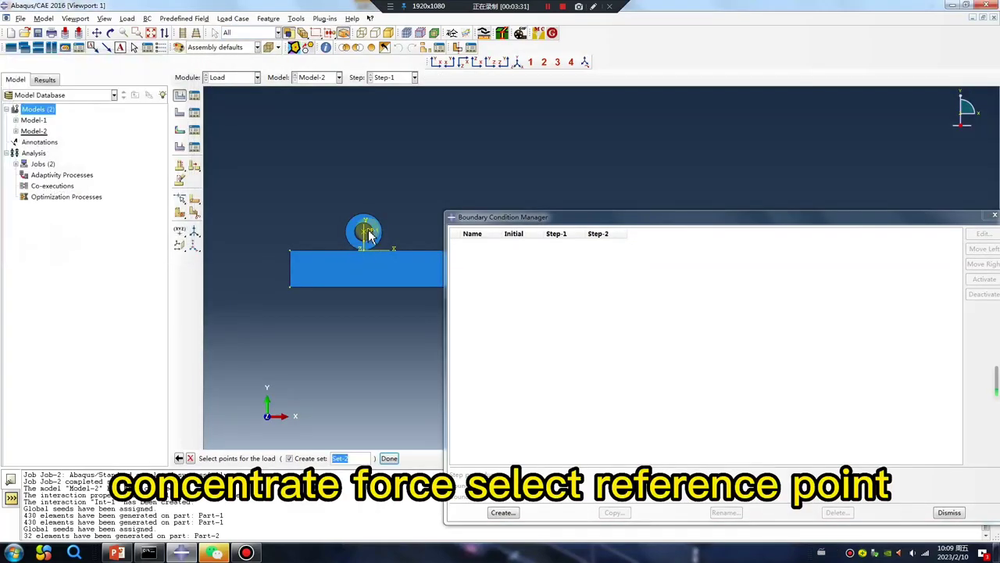
click(369, 235)
middle_click(352, 336)
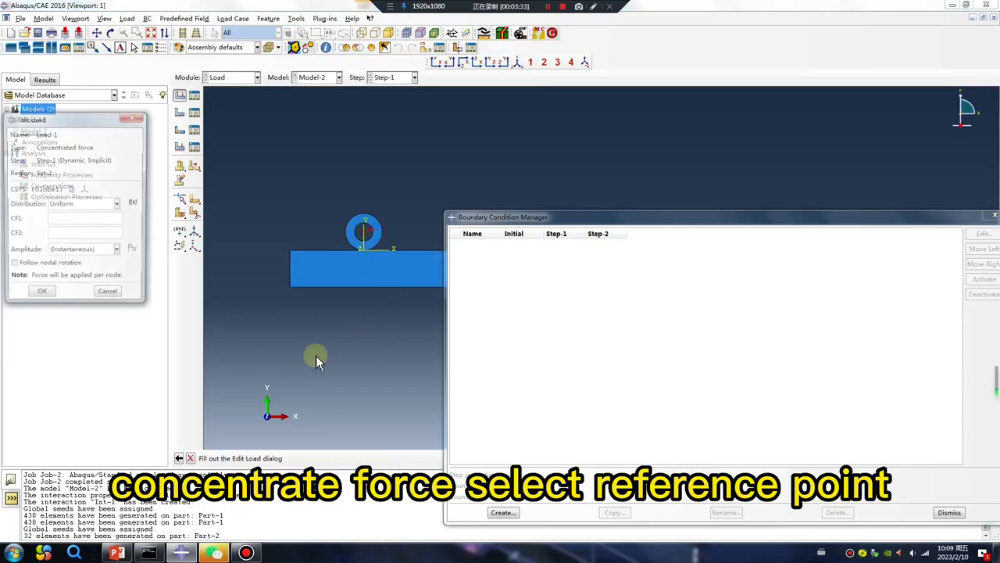
click(61, 235)
text(-10)
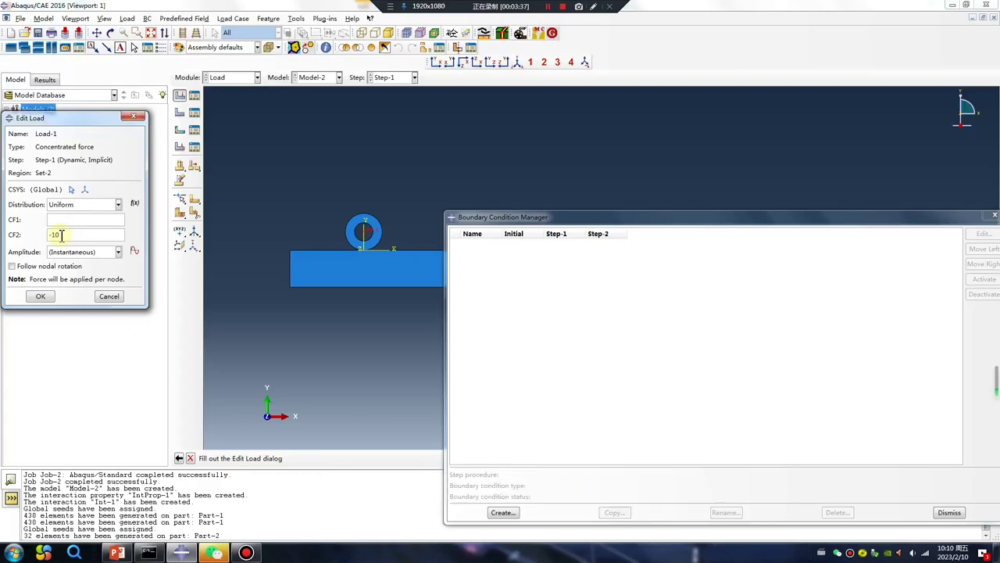
click(40, 296)
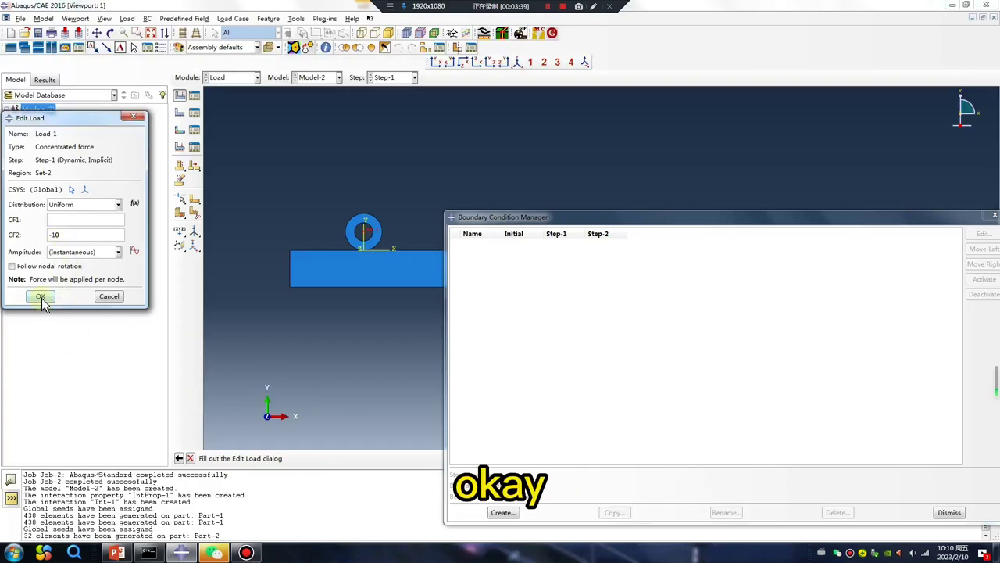
click(194, 95)
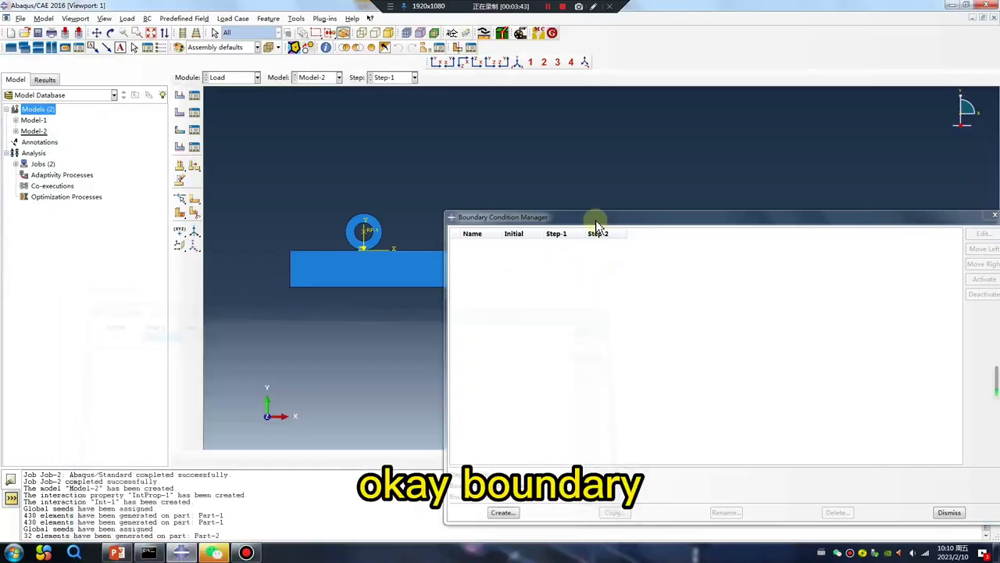
Create an encastre boundary condition on the rail's bottom edge in the Initial step.
click(592, 423)
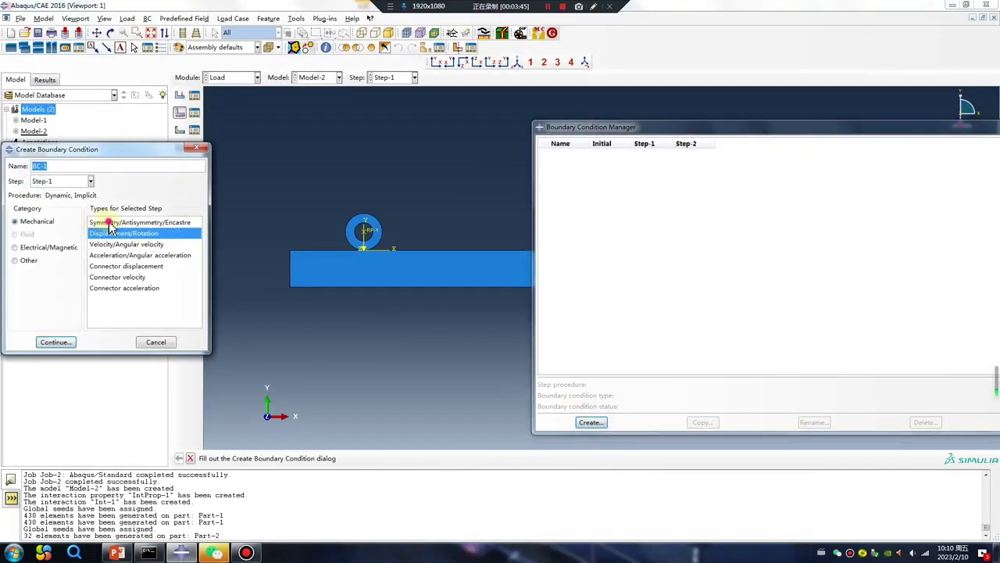
click(110, 223)
click(61, 180)
click(43, 192)
click(56, 341)
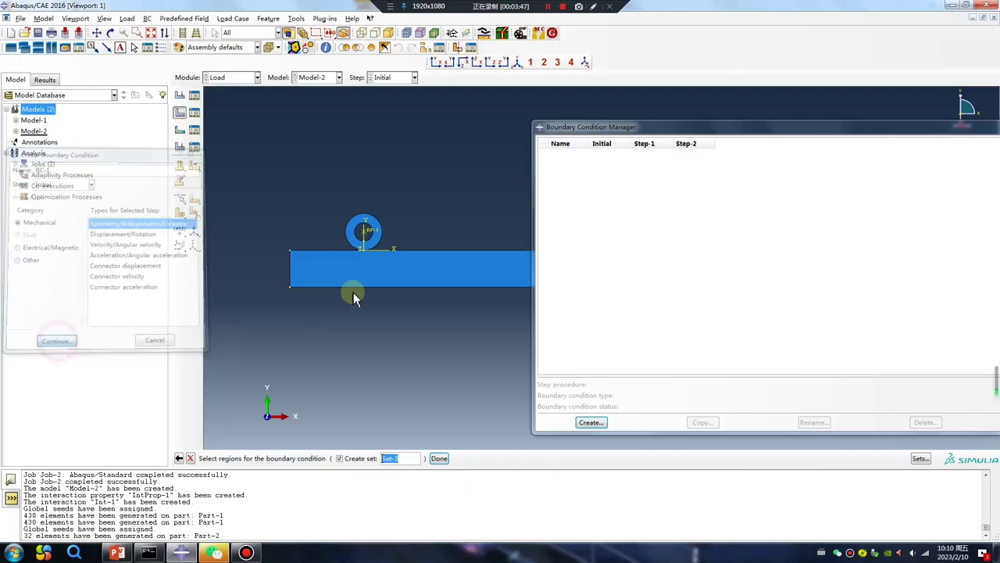
middle_click(350, 337)
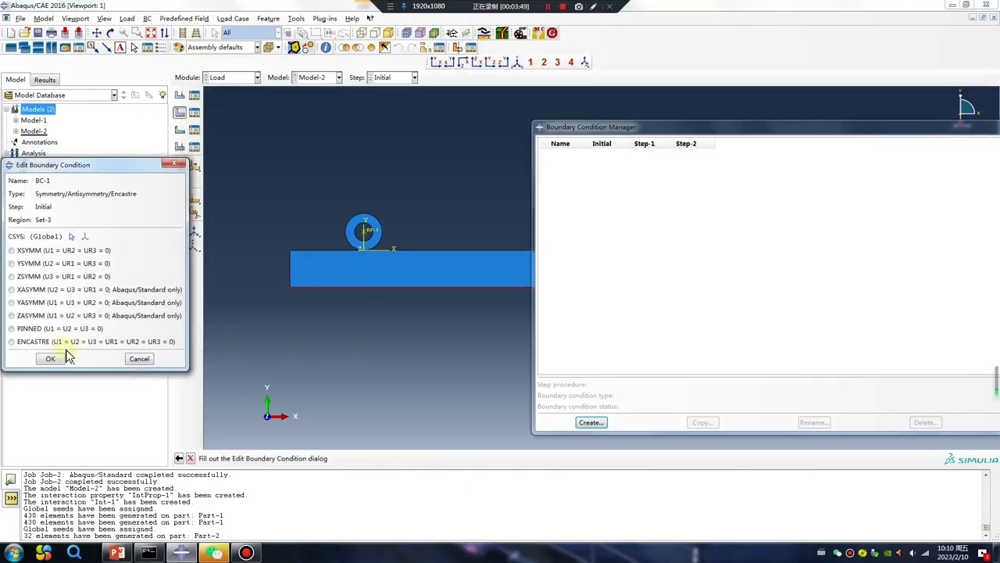
click(18, 340)
click(49, 358)
Create a displacement/rotation boundary condition on the wheel's reference point in Step-1, with U1 and UR3 set to 0.
click(590, 422)
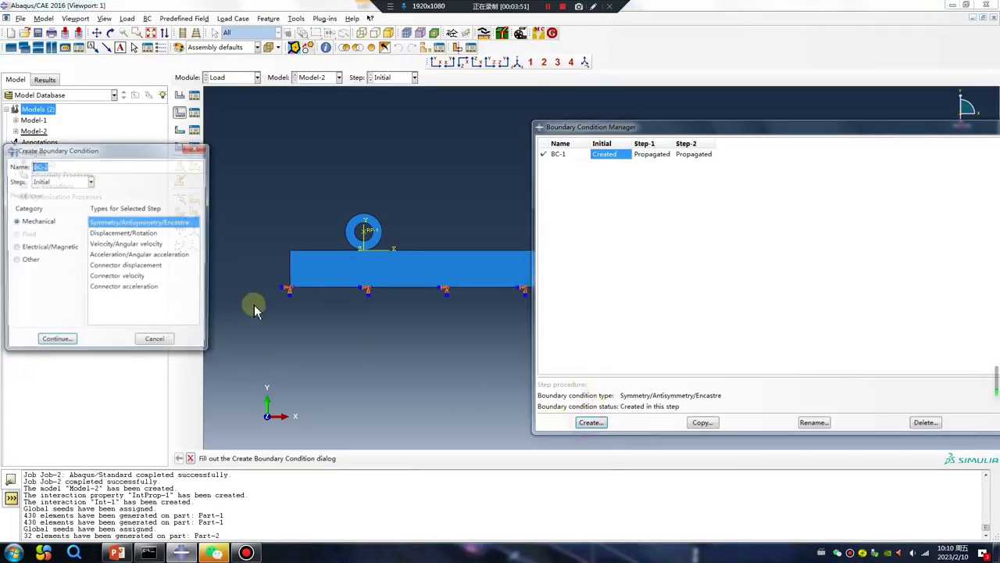
click(107, 234)
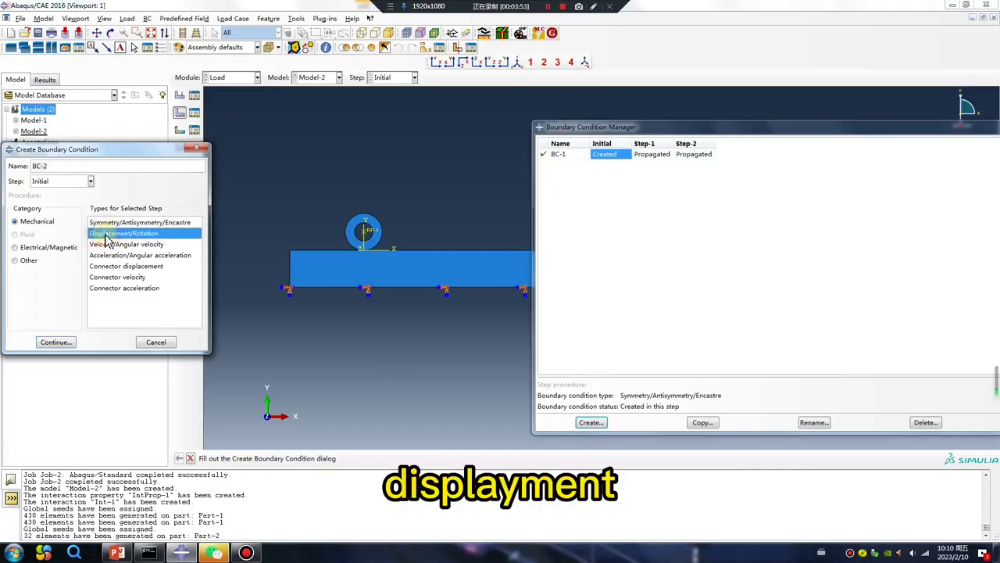
click(72, 181)
click(55, 204)
click(55, 342)
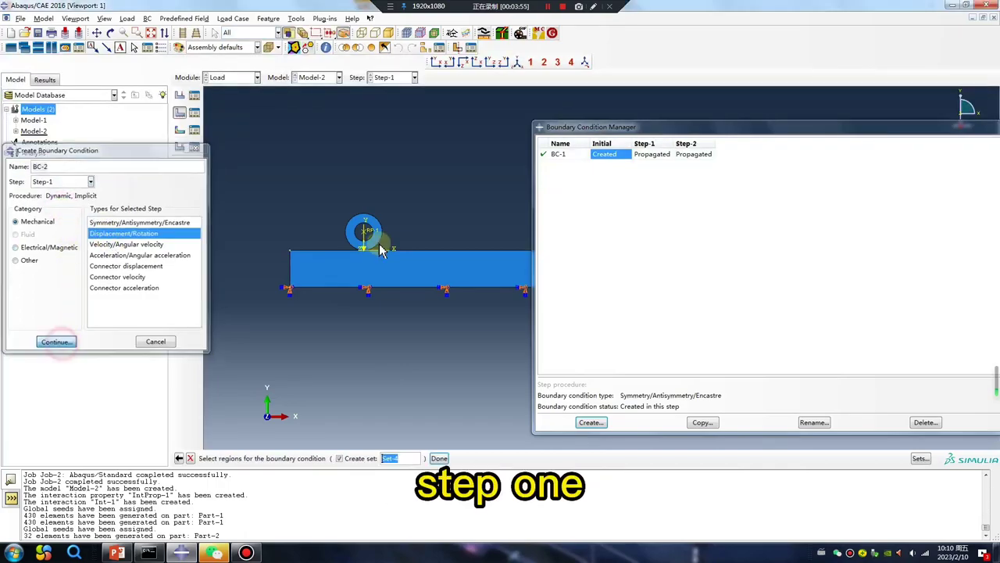
click(380, 250)
middle_click(388, 357)
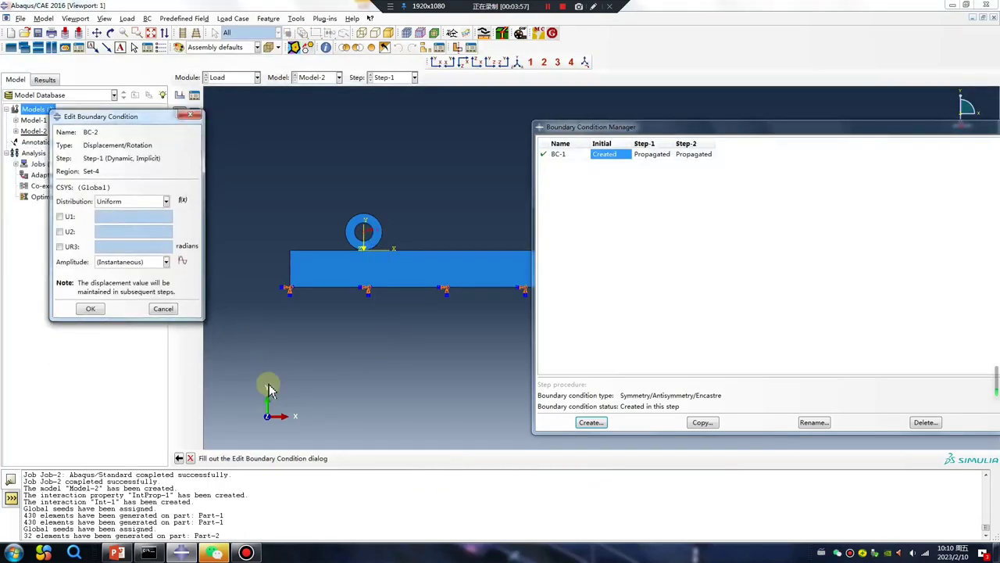
click(59, 217)
click(59, 246)
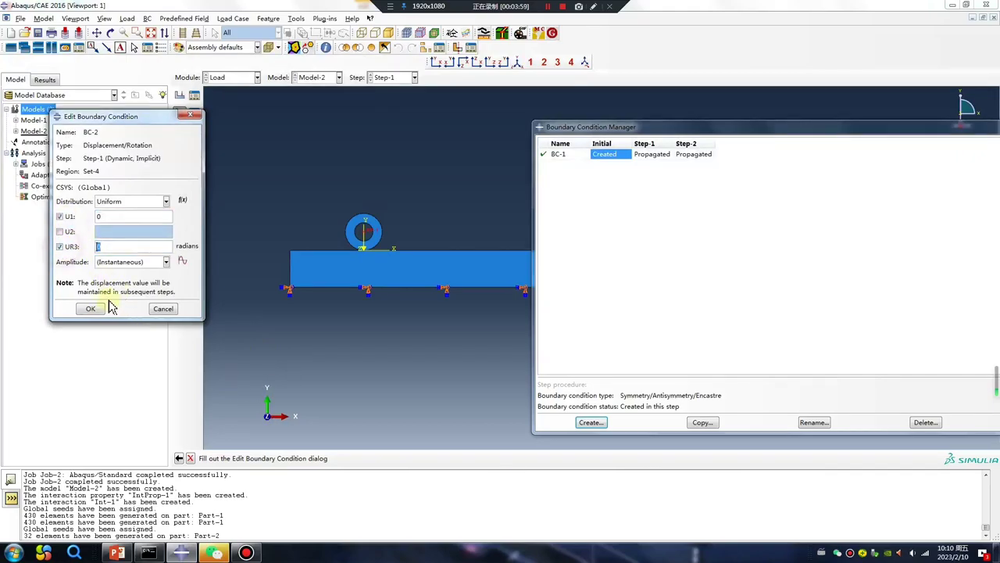
click(90, 308)
Modify the wheel's displacement/rotation boundary condition in Step-2, calculating 2*pi, setting UR3 to -6.28 and releasing the U1 constraint.
double_click(694, 165)
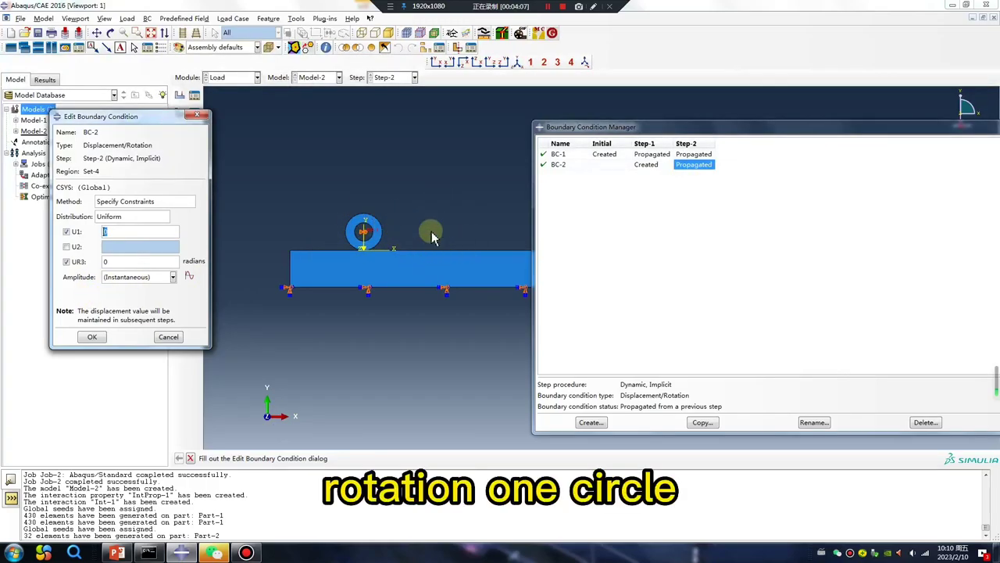
click(11, 497)
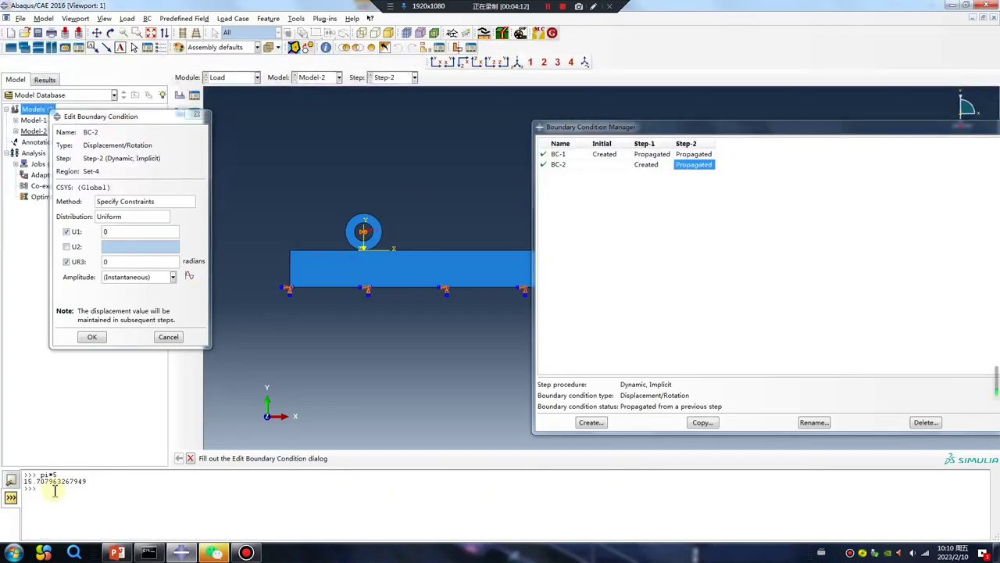
text(2*pi)
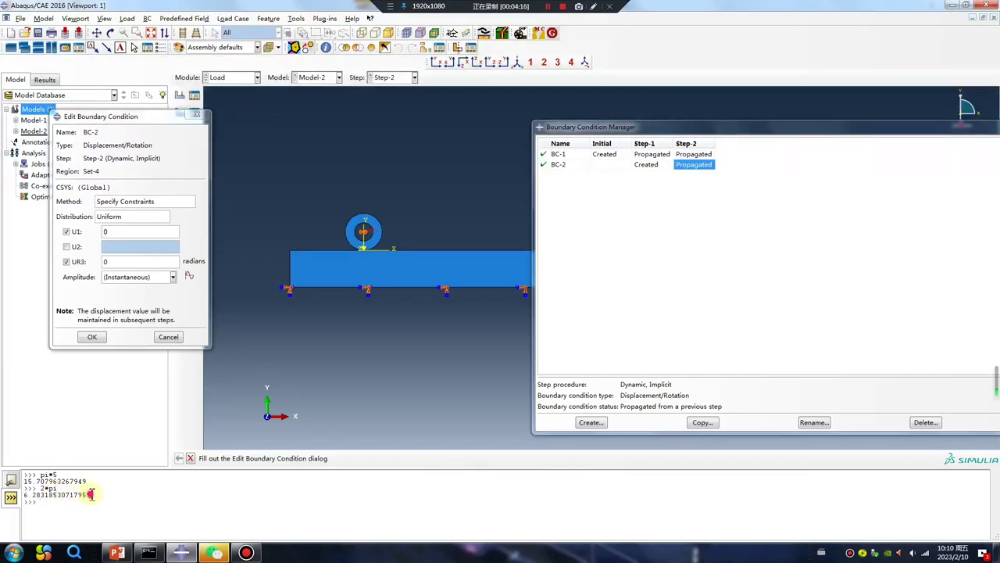
double_click(87, 495)
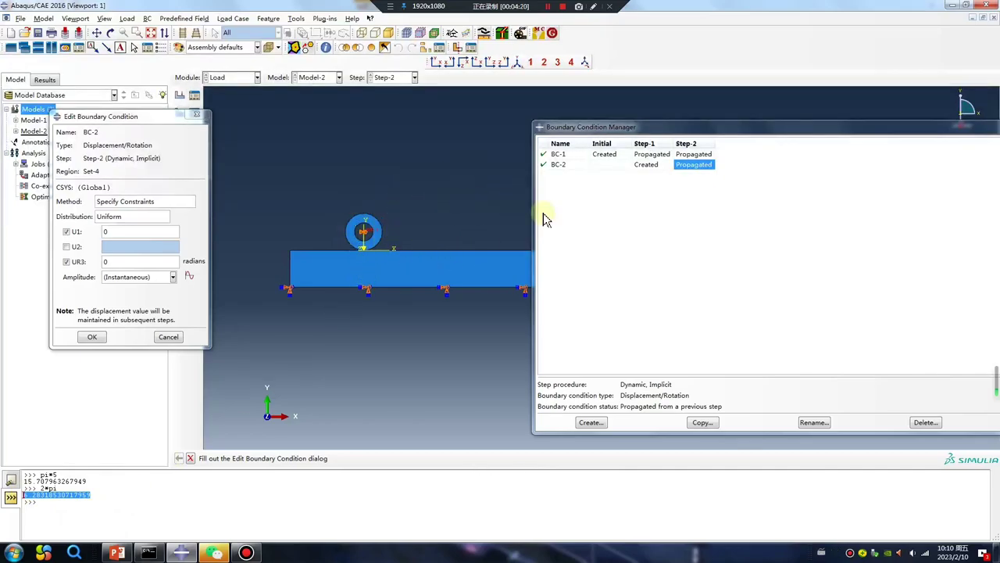
double_click(105, 261)
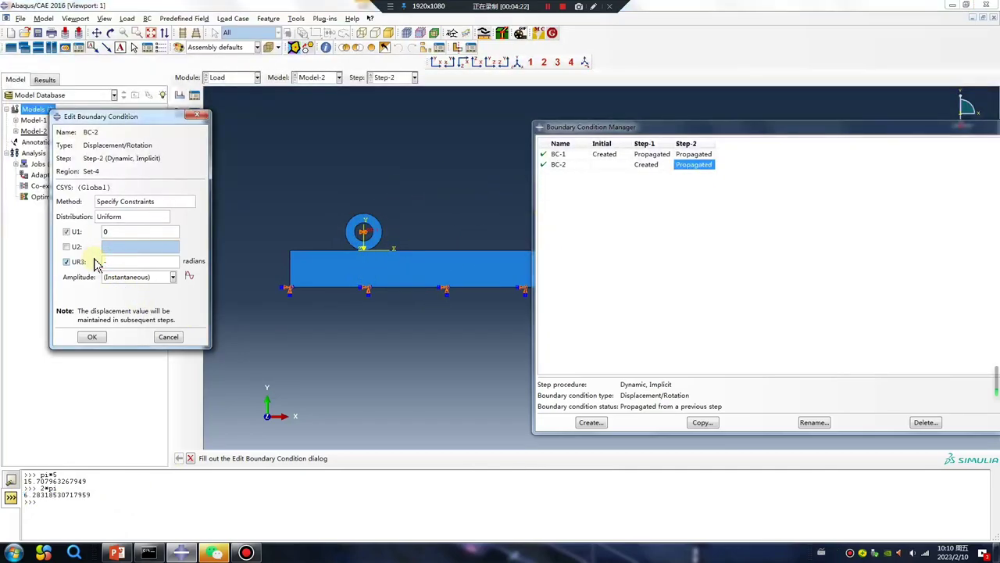
text(-)
text(6.28318530717959)
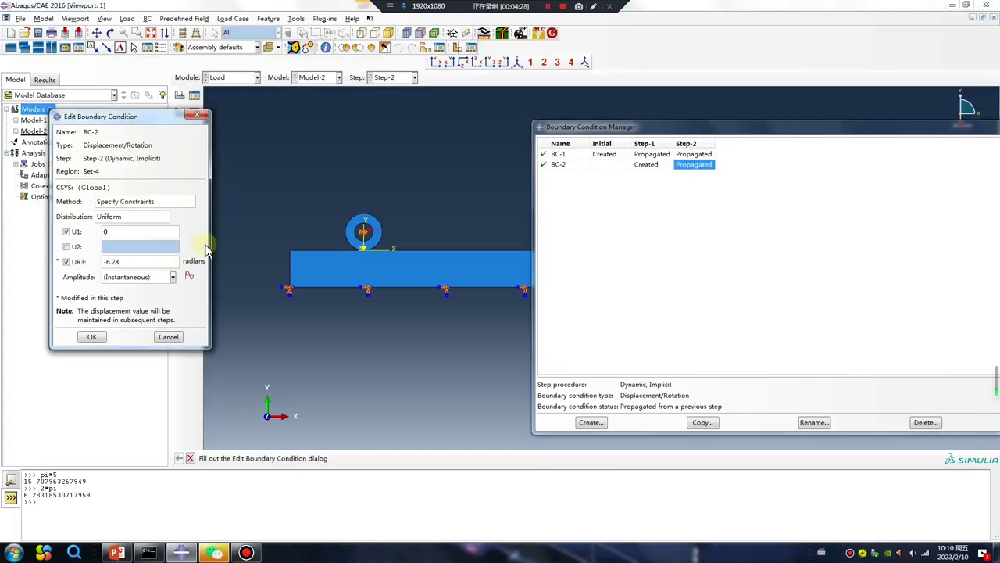
click(104, 262)
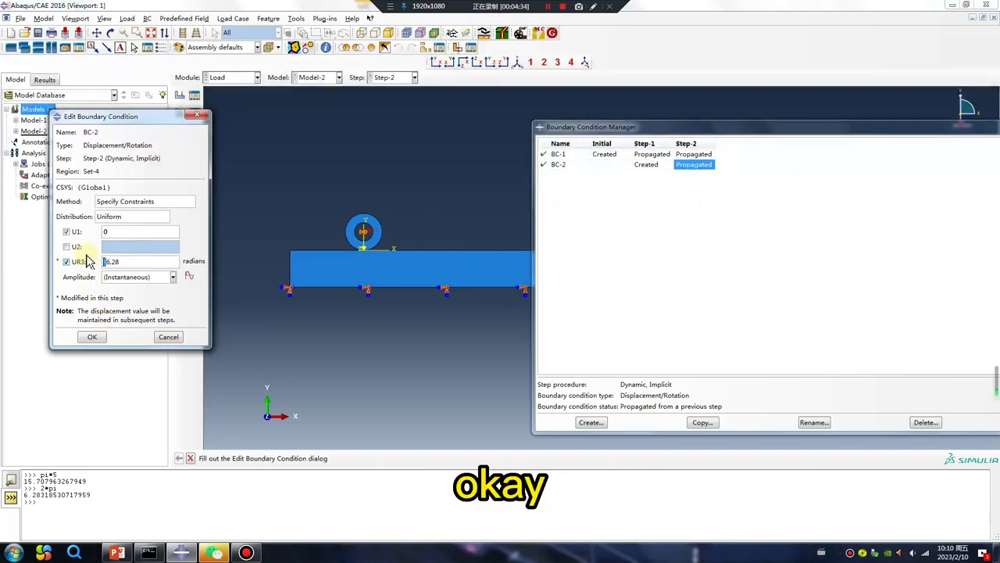
click(67, 232)
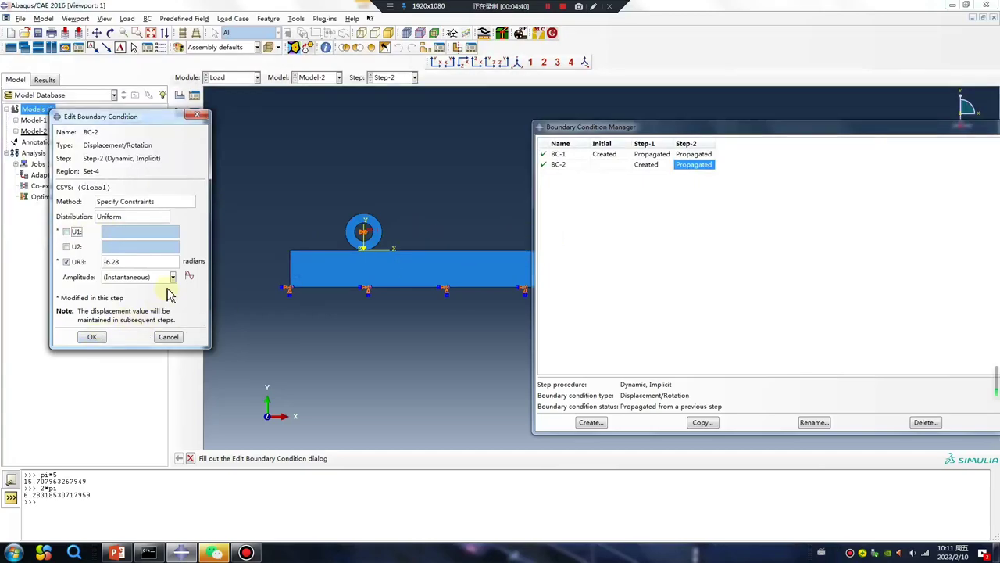
Create a tabular amplitude with step time, using amplitude 0 at time 0 and amplitude 1 at time 2.
click(190, 275)
click(426, 375)
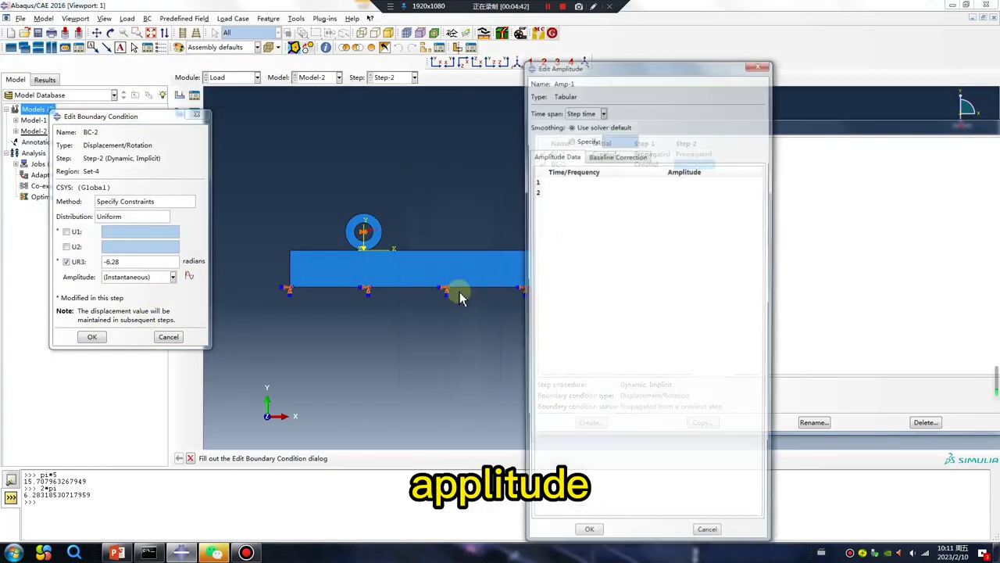
click(577, 181)
text(0)
click(632, 182)
text(0)
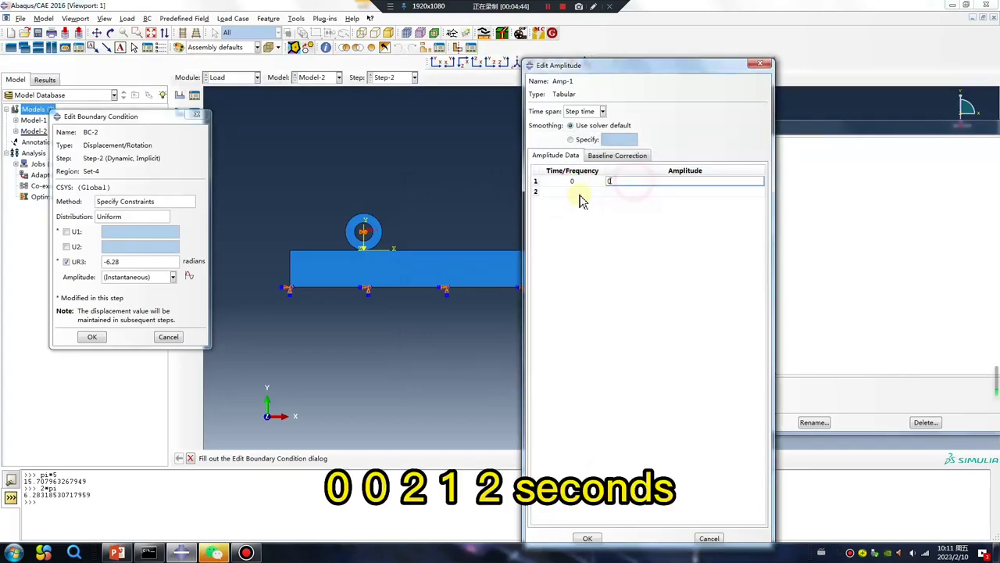
click(573, 192)
text(2)
click(628, 193)
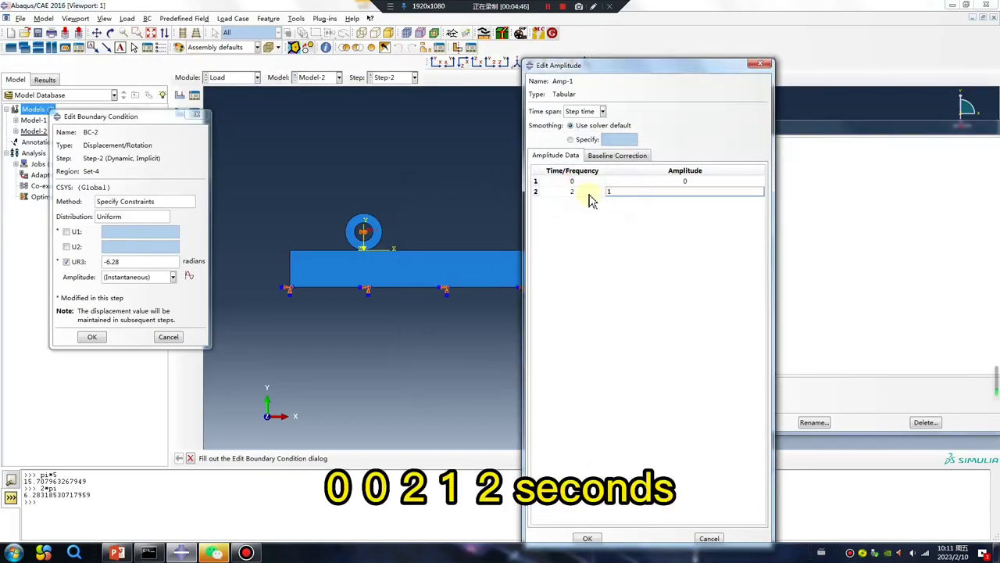
click(586, 537)
Assign amplitude Amp-1 to the wheel's Step-2 boundary condition, accept the edit and close the Boundary Condition Manager.
click(141, 276)
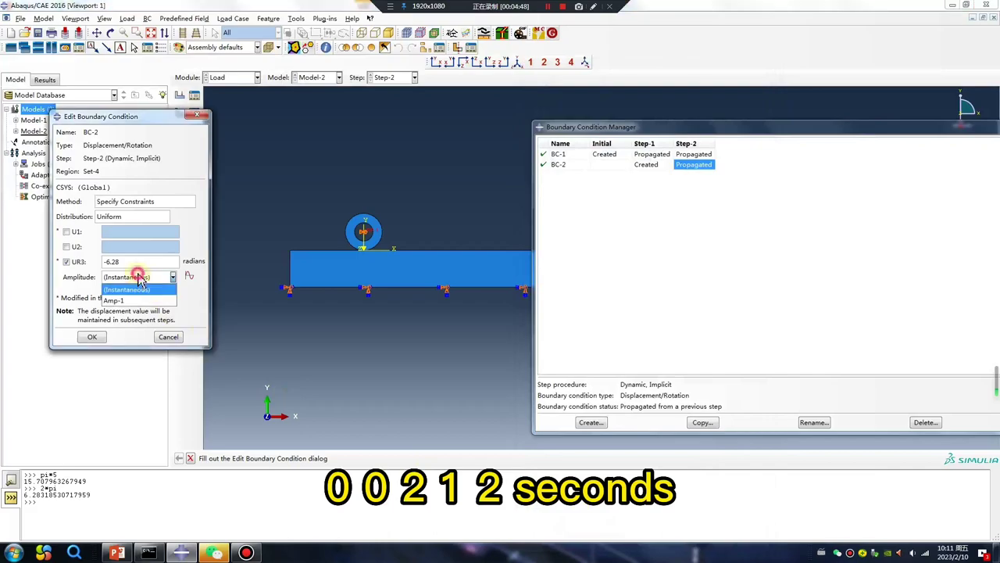
click(122, 301)
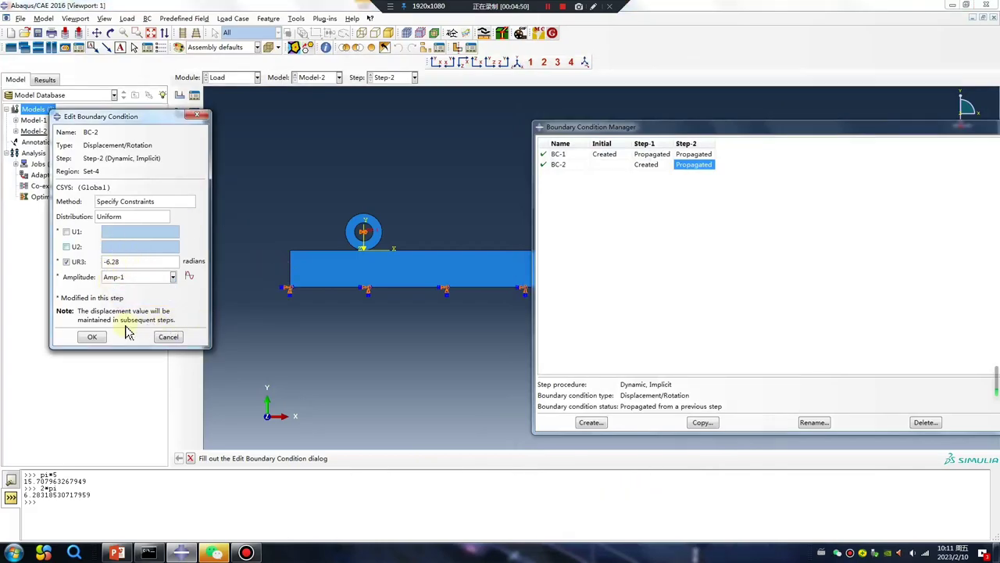
click(95, 338)
drag(714, 129, 431, 131)
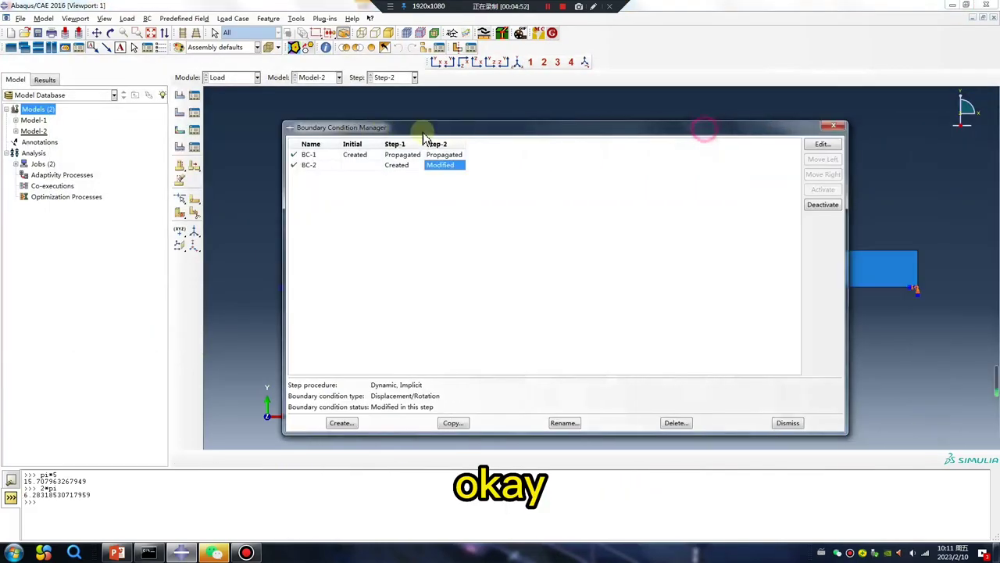
click(801, 128)
In the Job module, create a job for Model-2 with default settings, run its data check and show the message log.
click(231, 78)
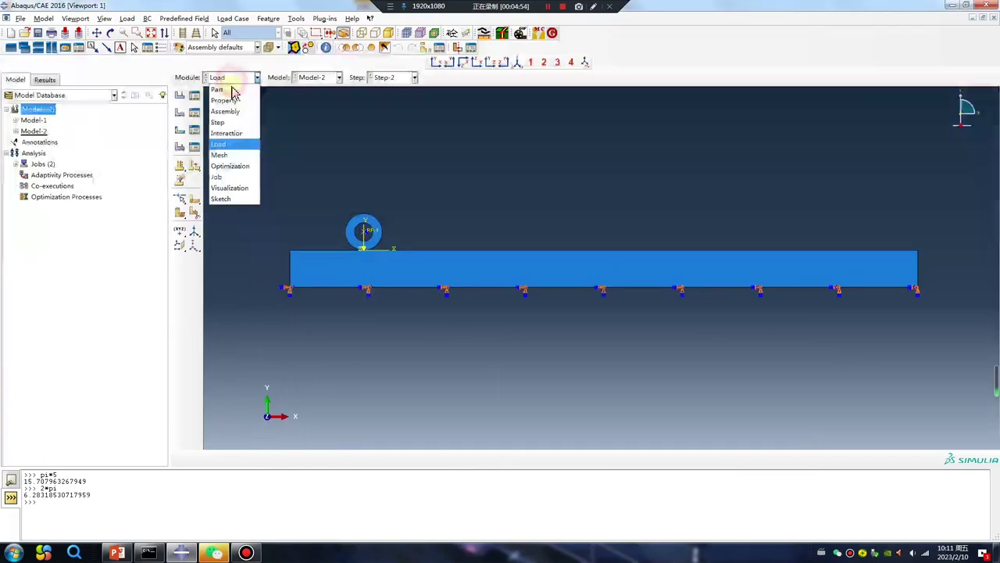
click(231, 178)
click(194, 94)
click(141, 371)
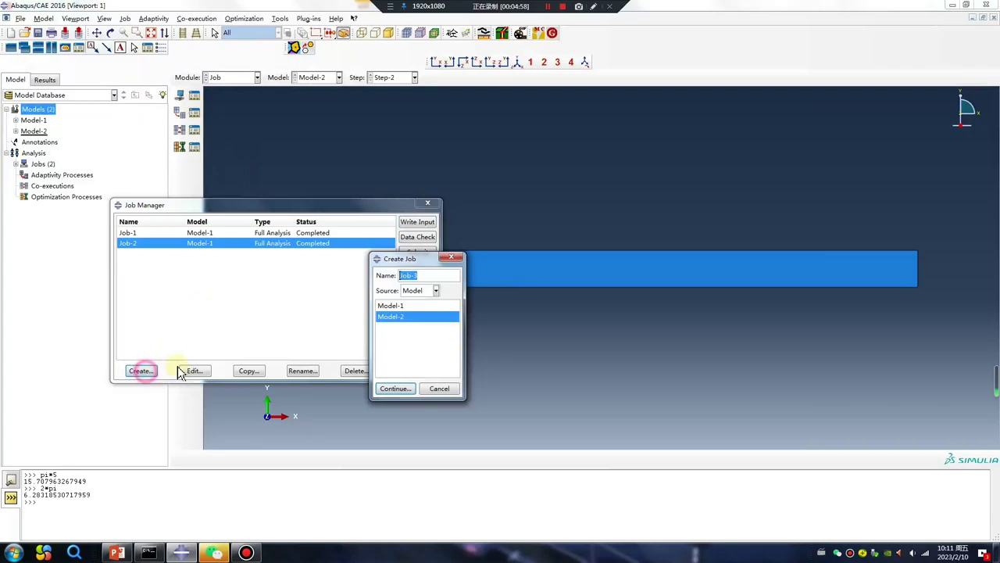
click(395, 389)
click(349, 287)
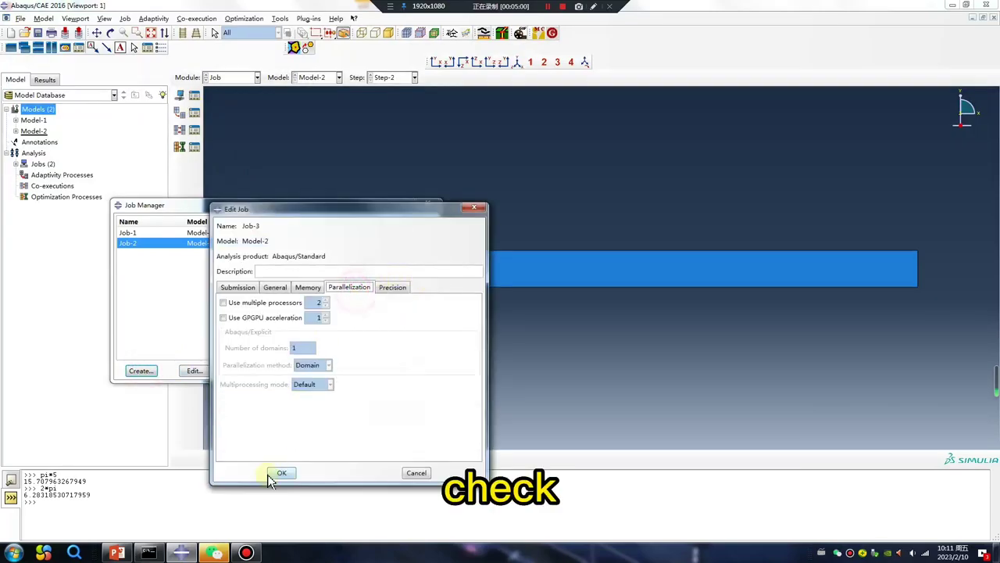
click(278, 473)
click(415, 238)
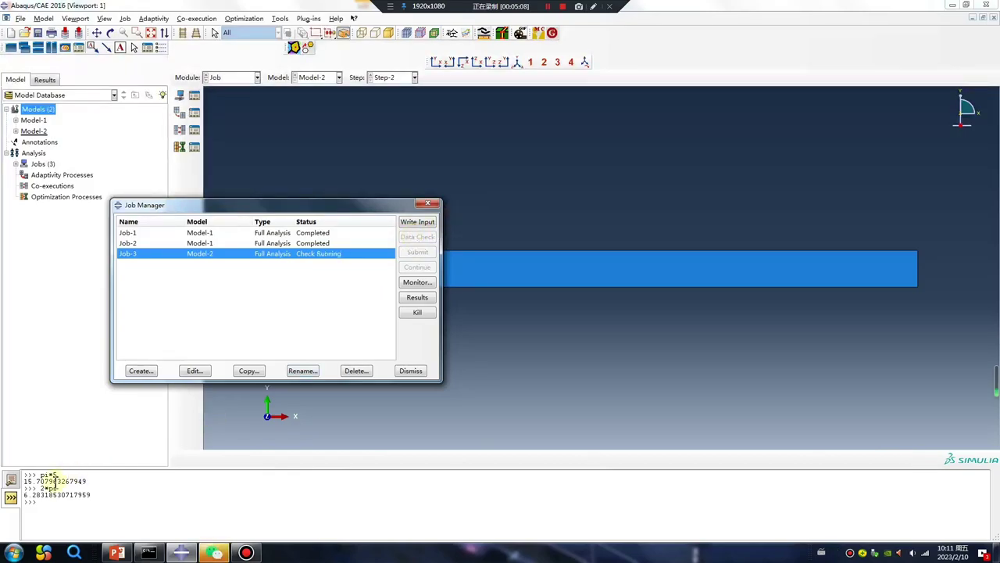
click(10, 480)
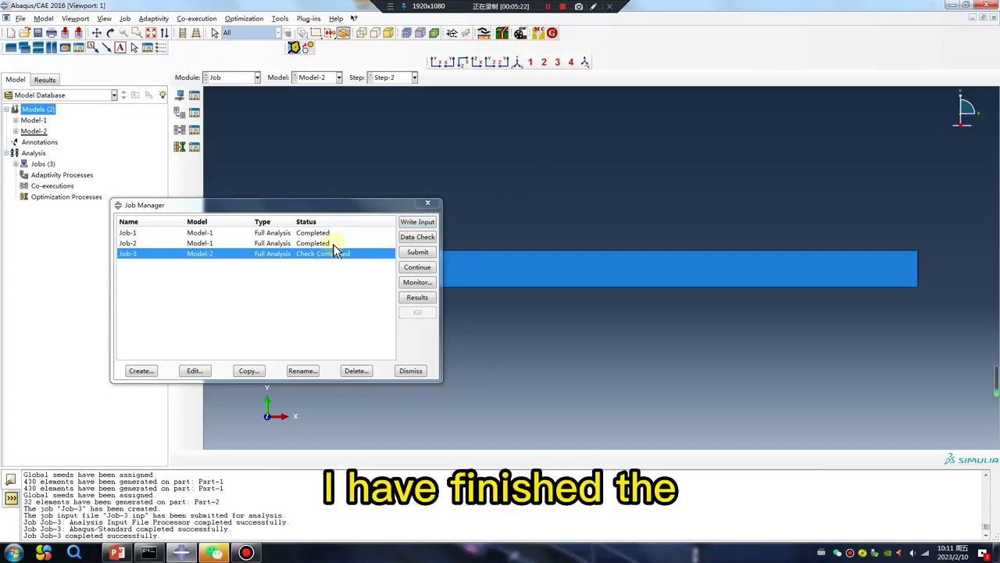
Open the results of the completed Job-2 and animate the Mises stress over its time history.
click(308, 243)
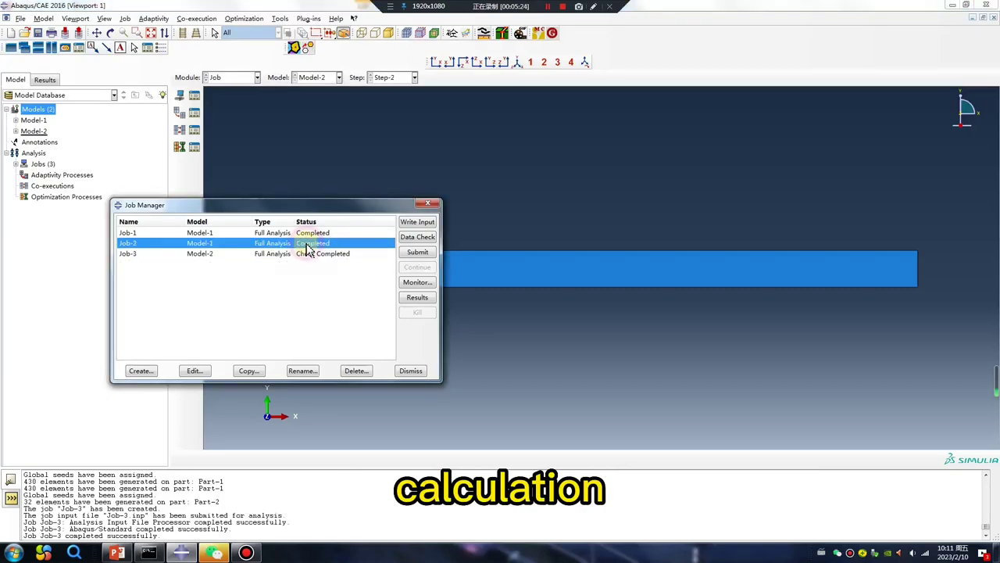
click(419, 302)
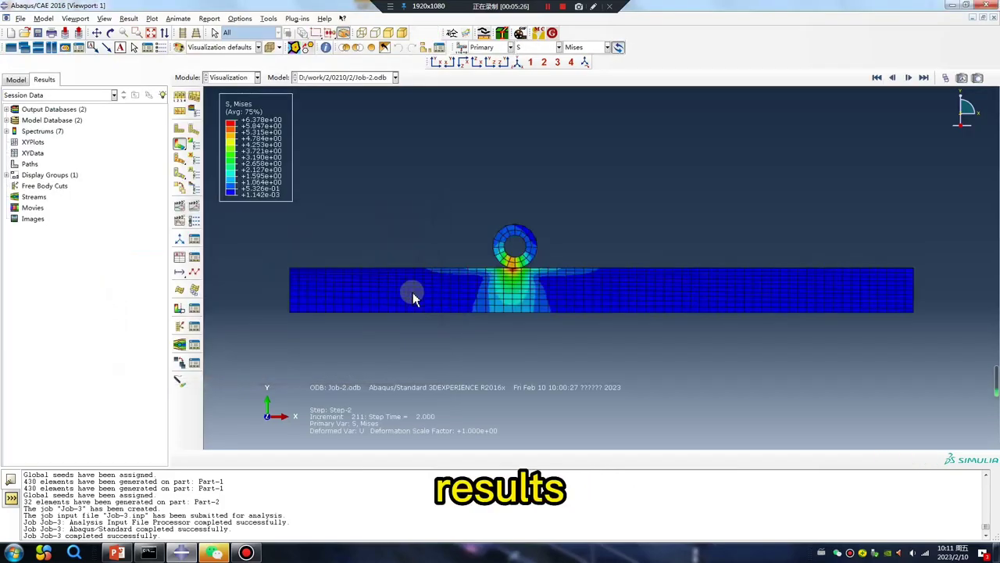
click(196, 209)
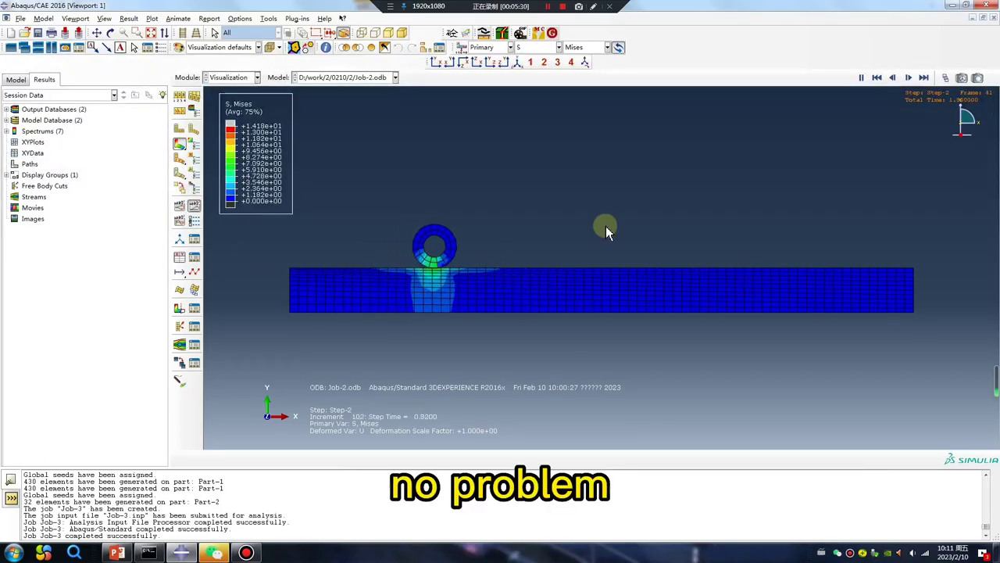
Set the plot's visible edges to free edges only, apply the options and stop the time-history animation.
click(240, 18)
click(270, 101)
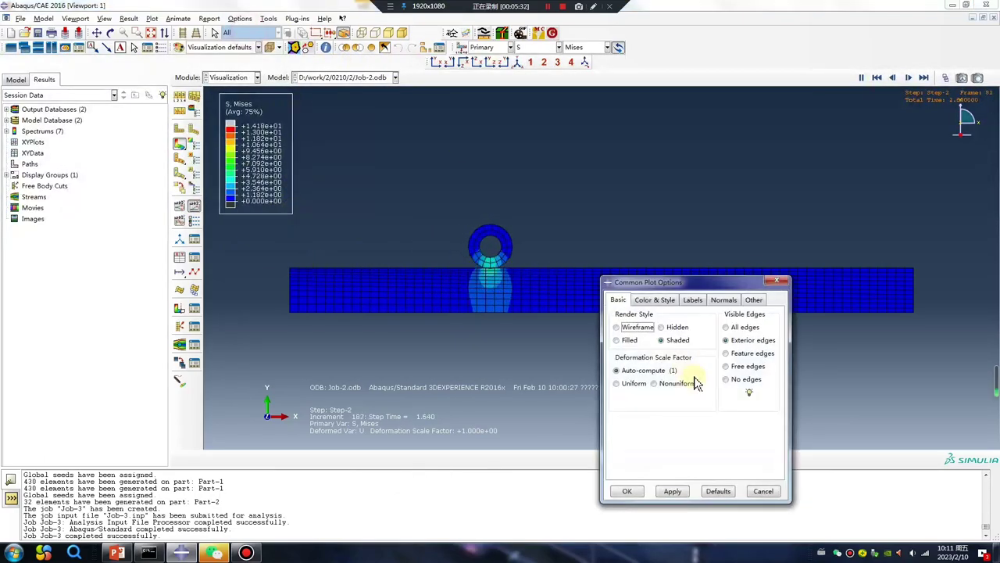
click(726, 366)
click(672, 491)
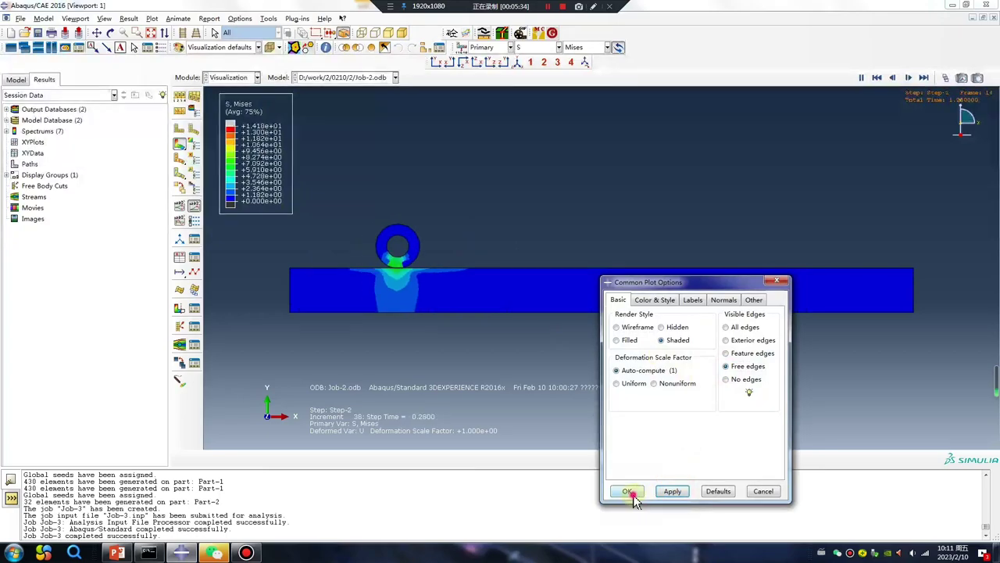
click(626, 491)
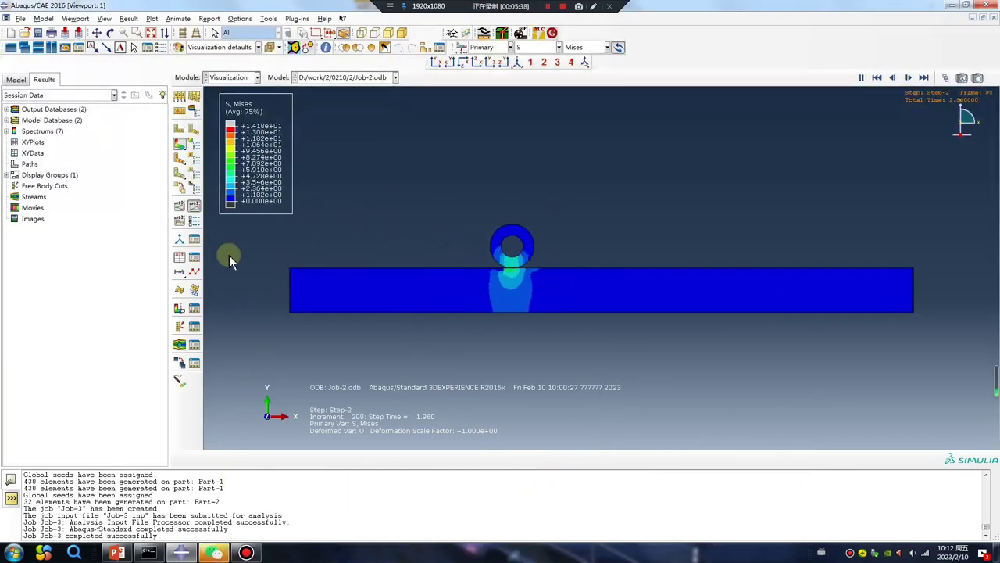
click(195, 207)
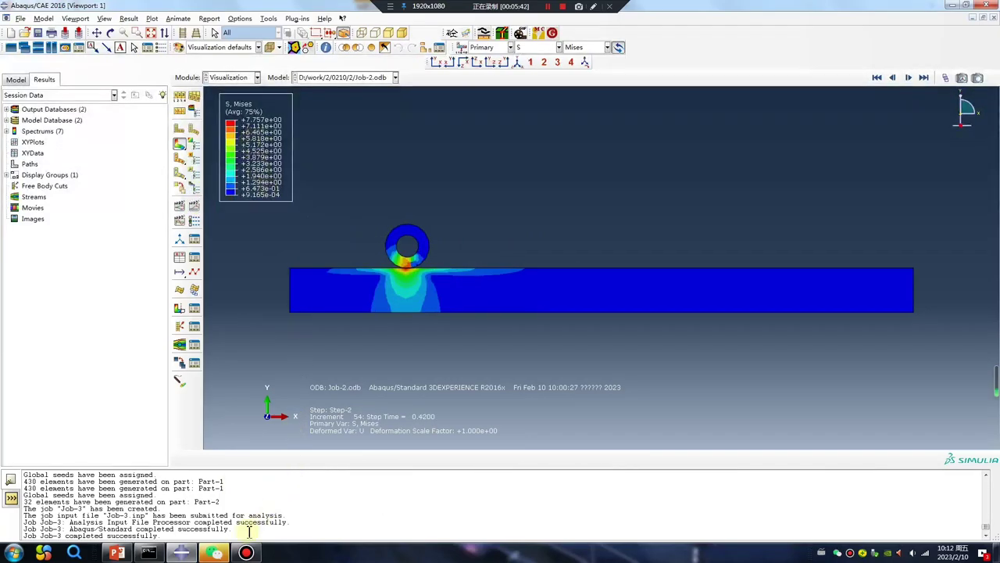
Switch to the PowerPoint presentation, view the contact and advertising slides, and return to the title slide.
click(117, 552)
key(Page_Down)
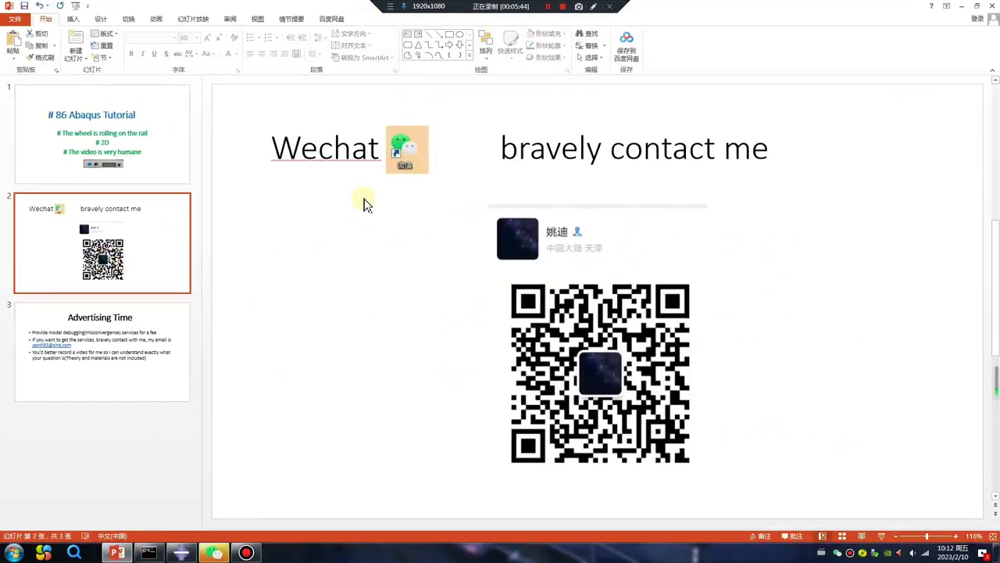
click(188, 348)
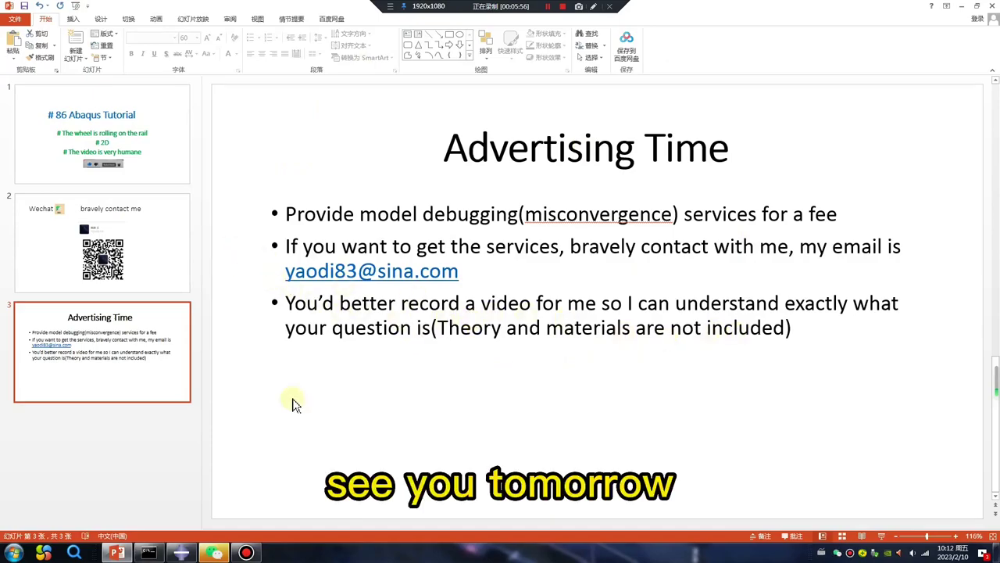
key(Home)
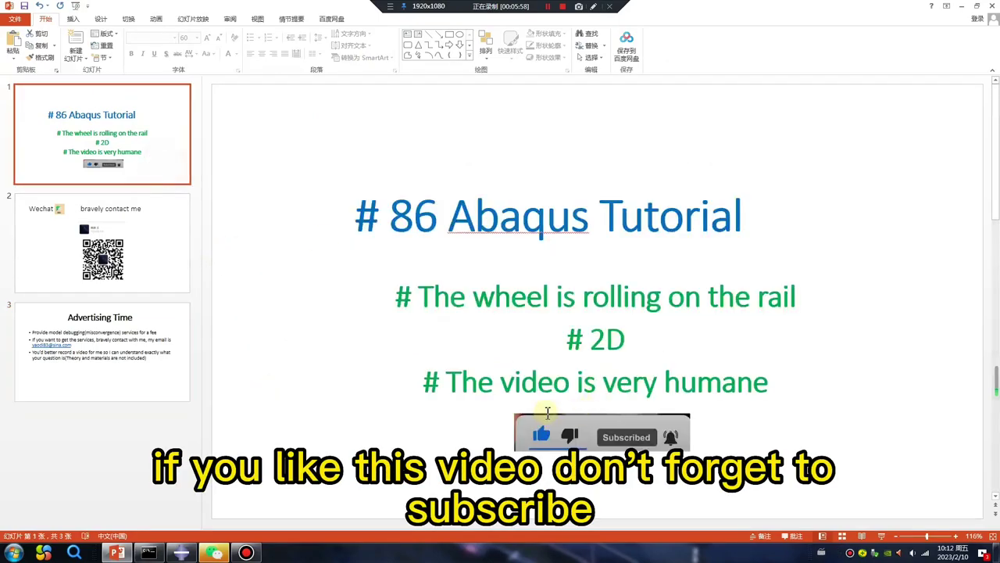